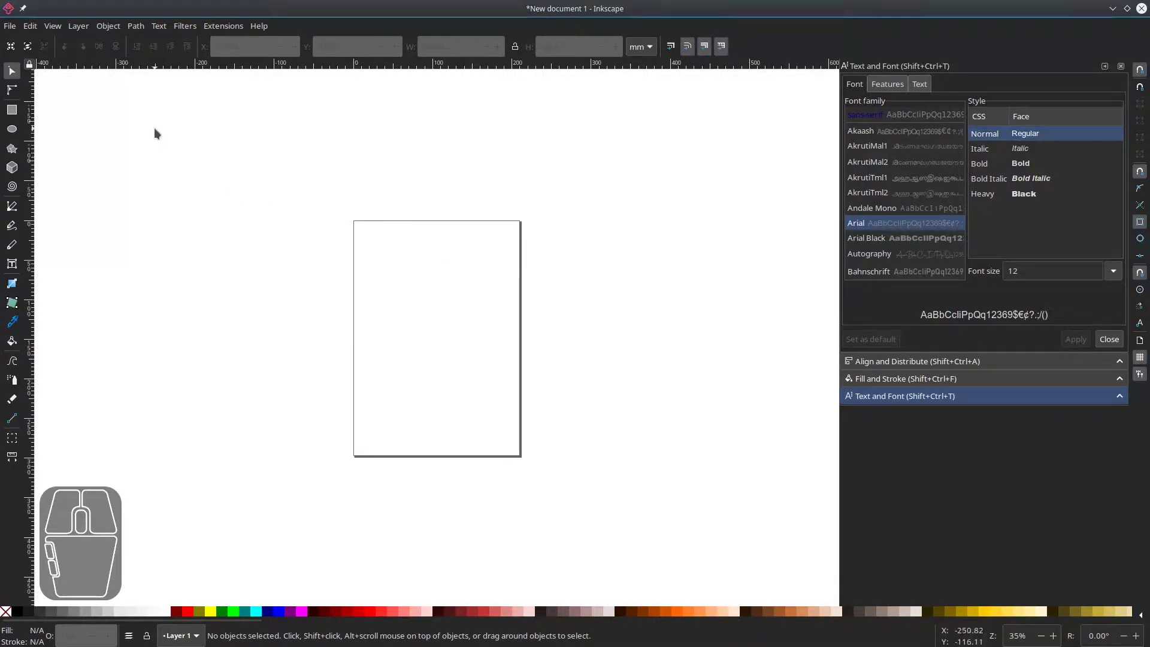
- Open the list of layers and add a layer named Layer 2 above the current one
click(77, 27)
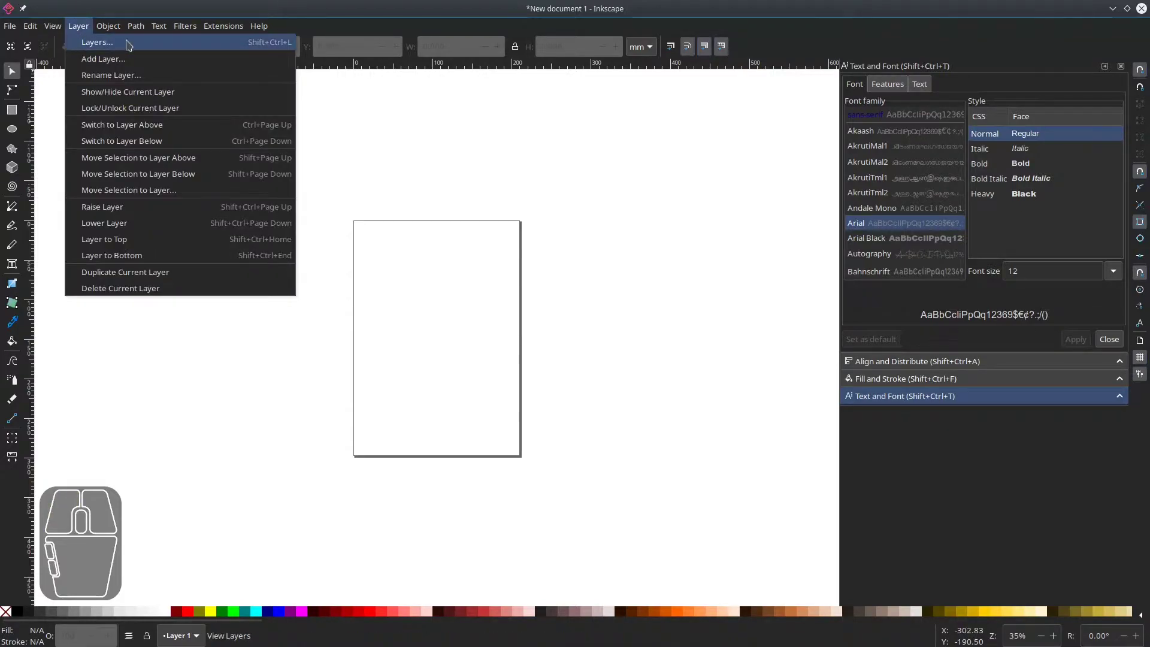
click(126, 42)
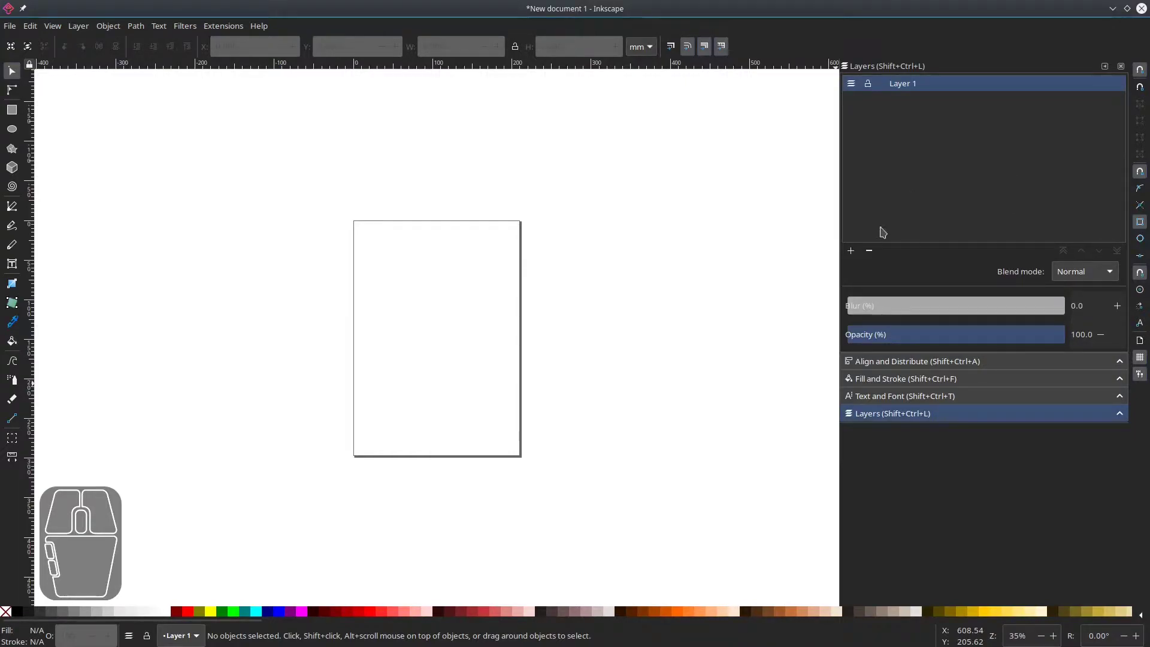
click(851, 251)
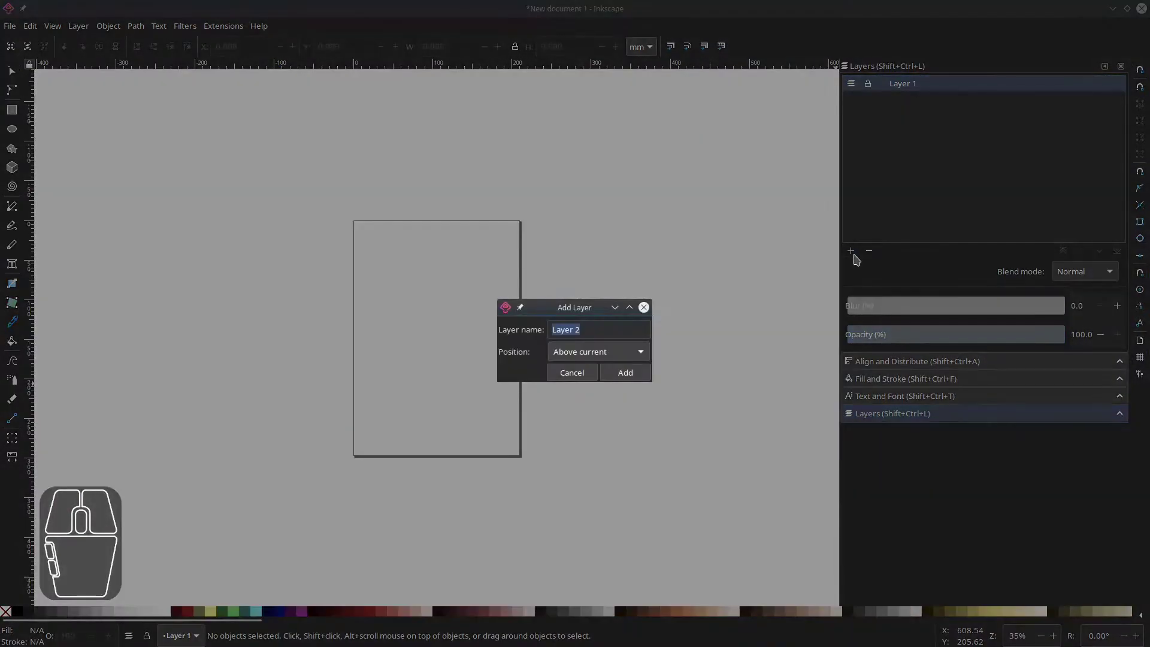
click(619, 373)
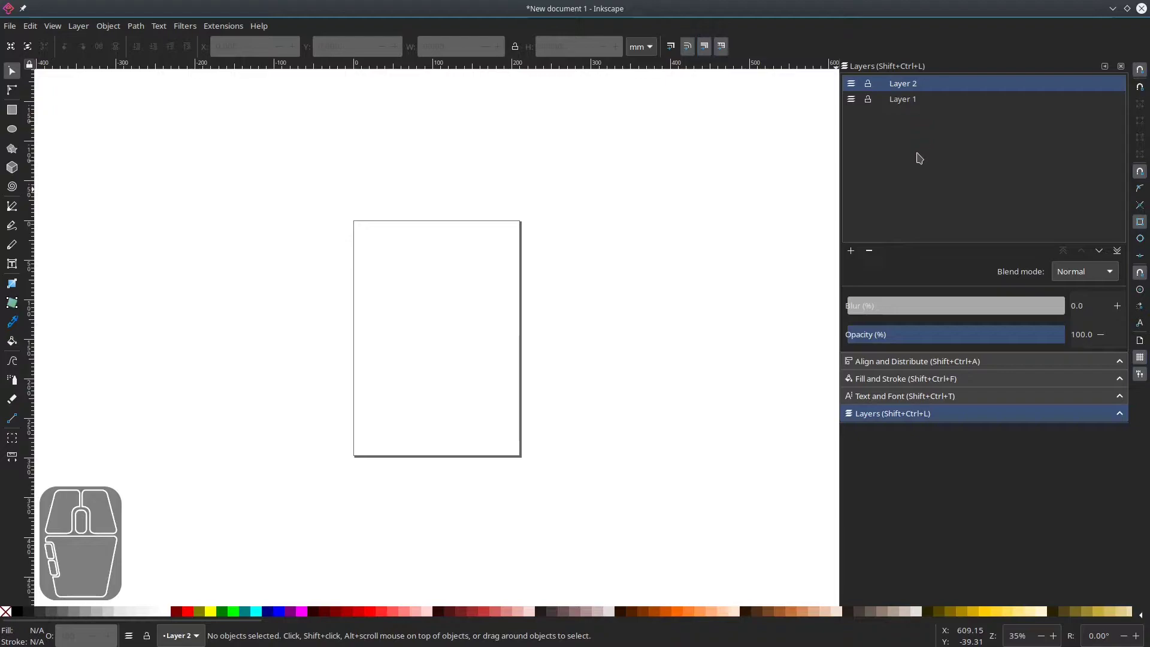
- Delete Layer 2 and add two fresh layers, Layer 2 and Layer 3, above Layer 1
click(869, 251)
click(851, 251)
key(Return)
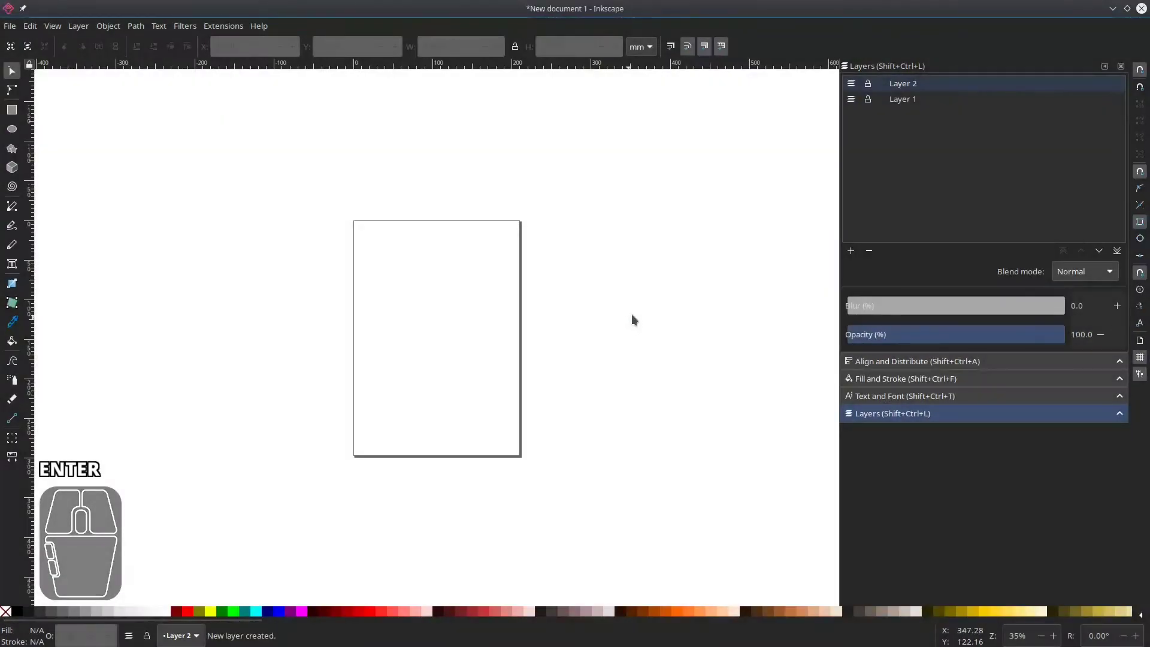
click(851, 251)
key(Return)
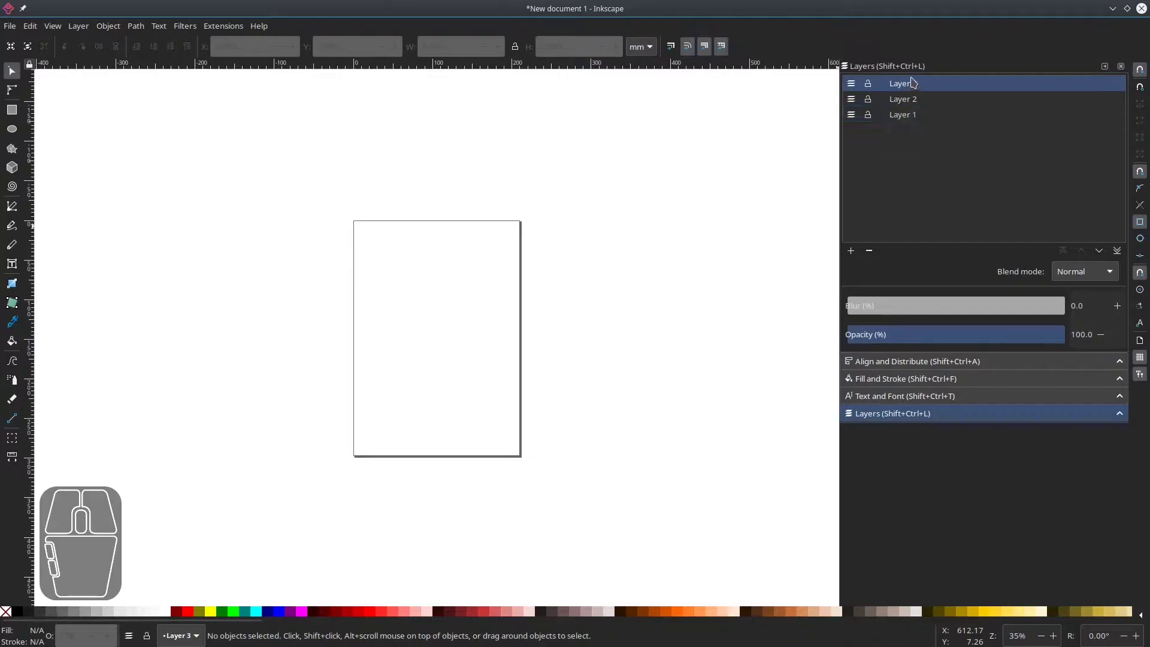
- Move Layer 2 below Layer 1 in the stack and raise it back above Layer 1
drag(908, 99, 924, 141)
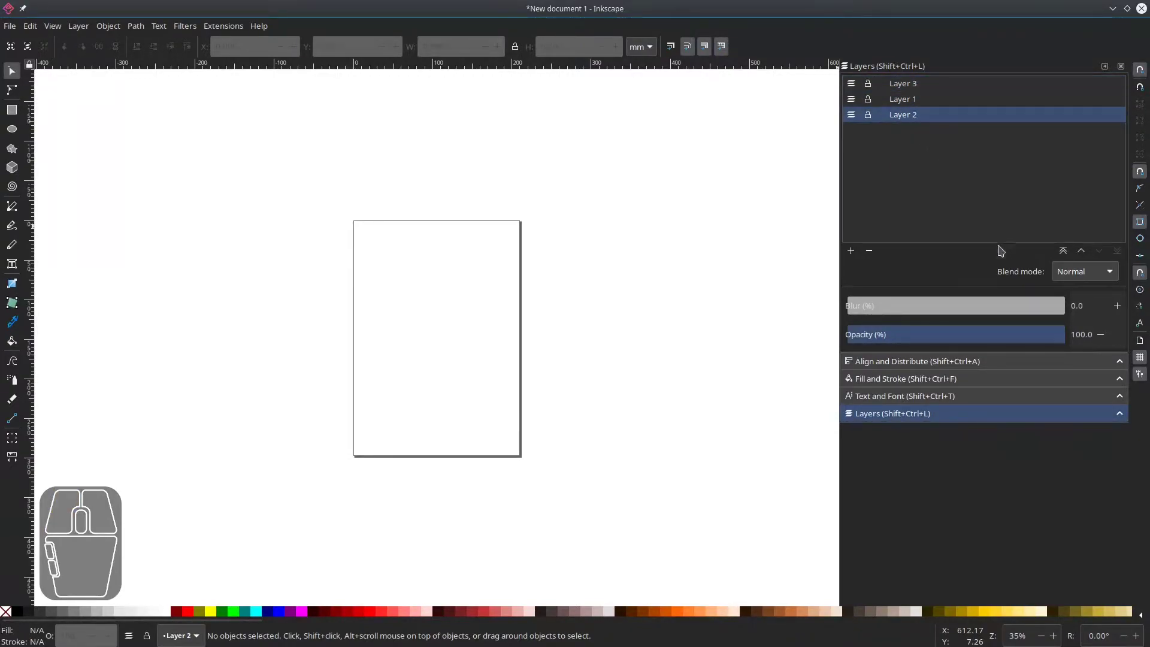
click(1082, 251)
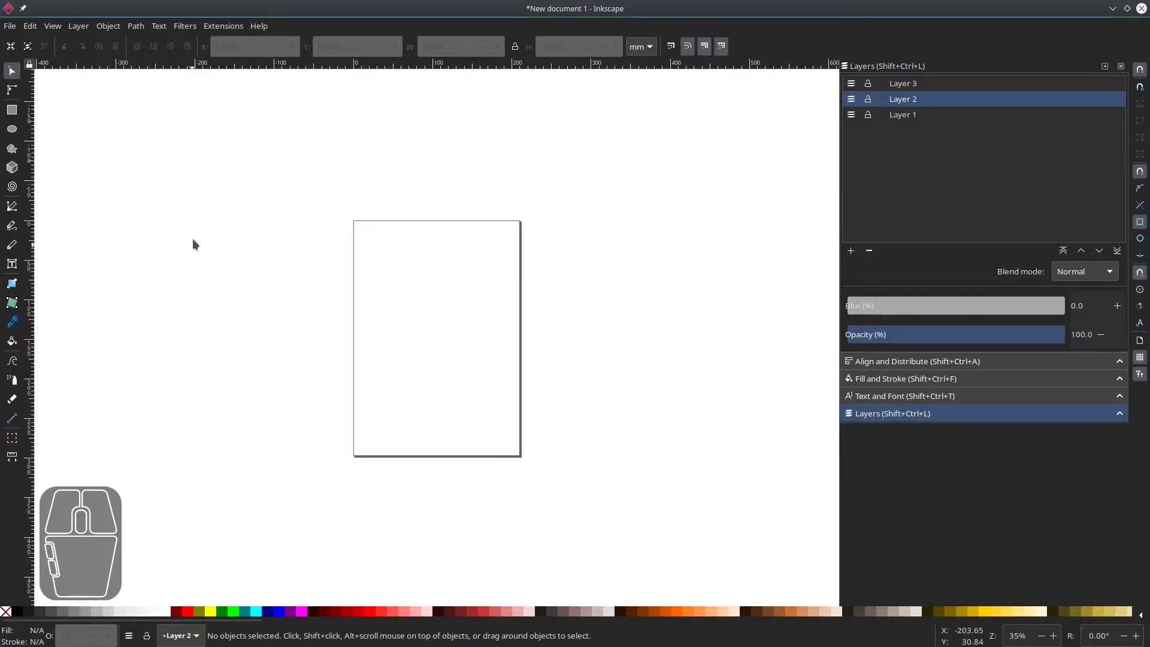
- Draw a rectangle about 56 by 39 mm on Layer 1 near the page's upper-left corner
click(914, 115)
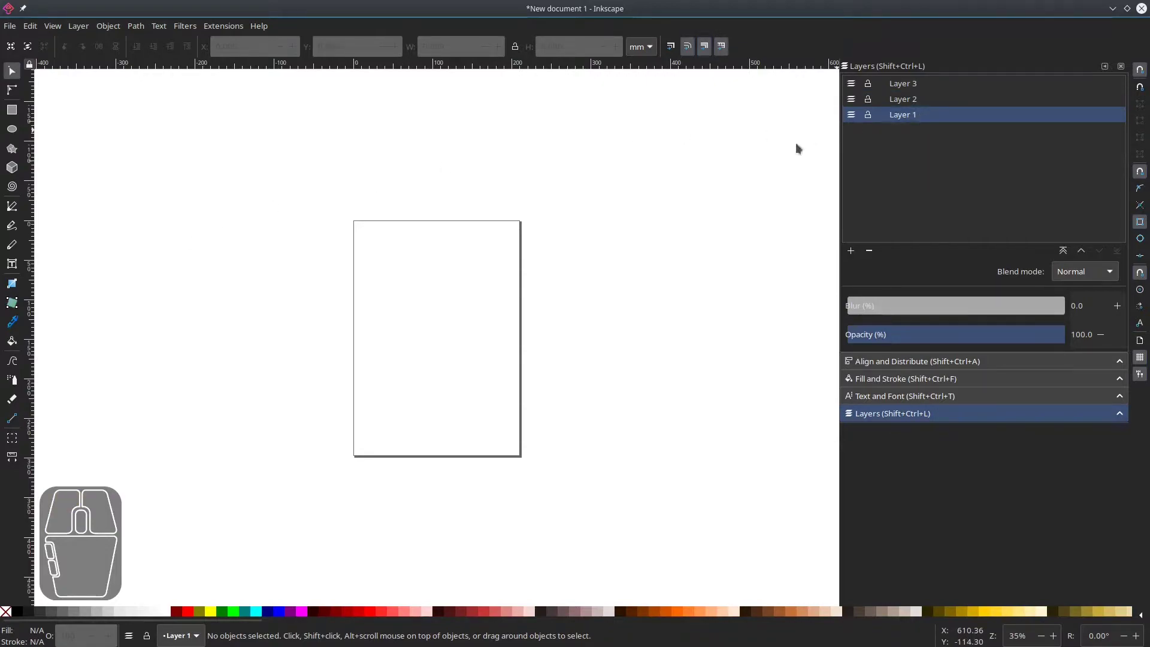
click(11, 109)
drag(368, 252, 394, 286)
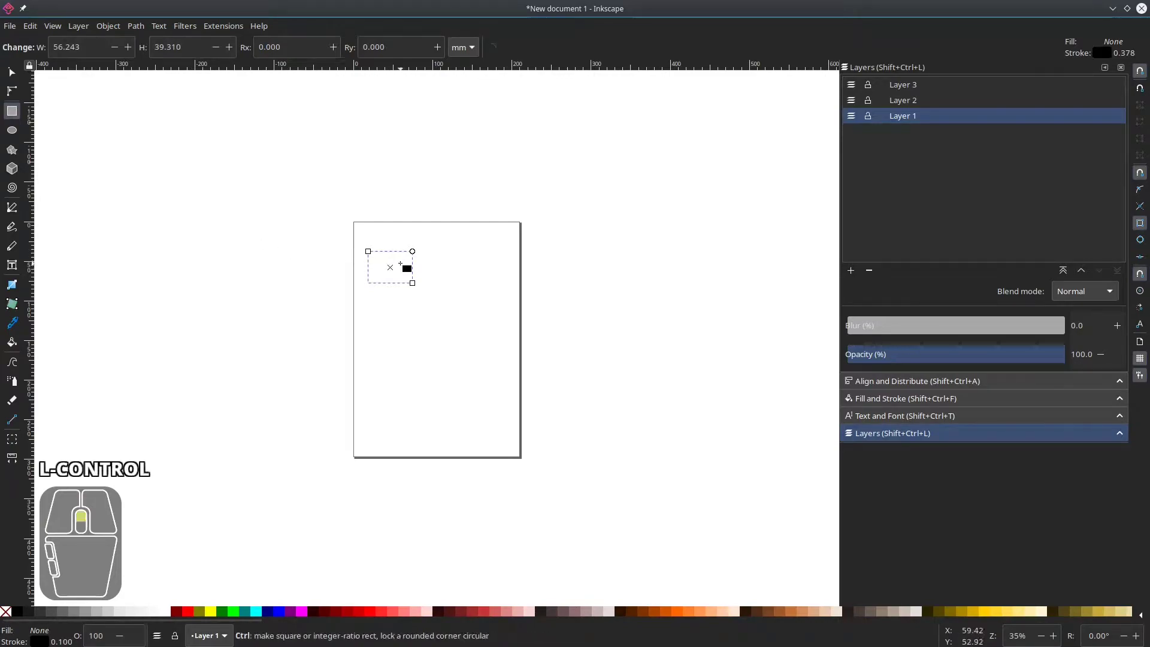
scroll(401, 264, up, 4)
click(11, 72)
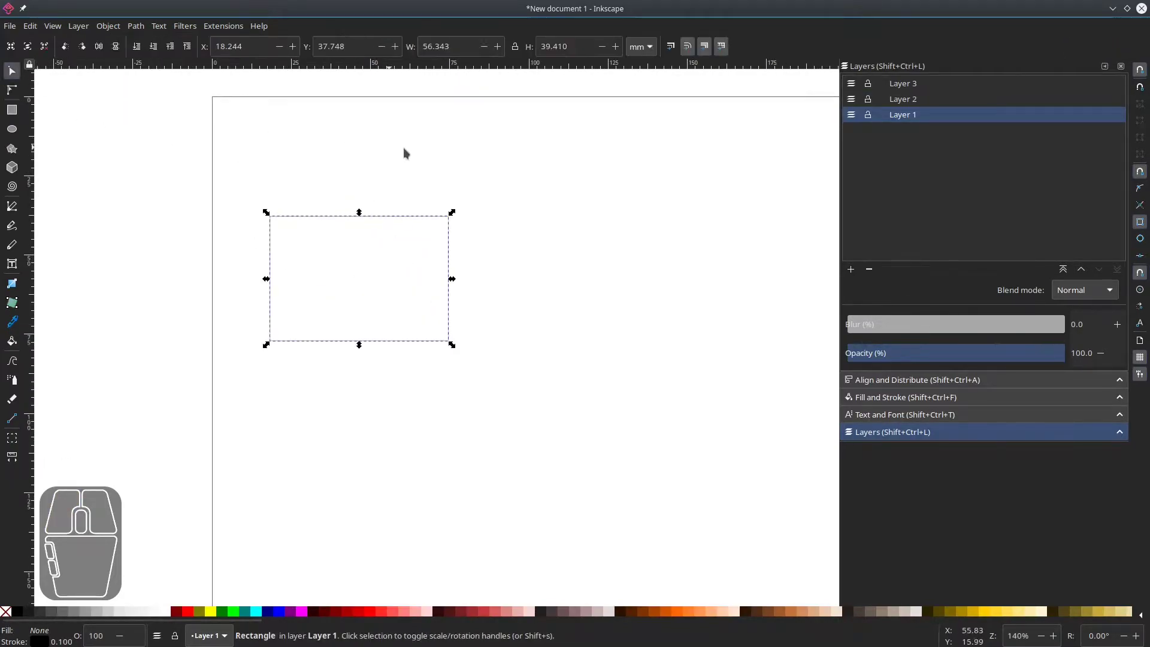
- Fill the rectangle with very dark gray and move it right, toward the horizontal middle of the page
click(403, 146)
drag(434, 157, 291, 153)
click(296, 216)
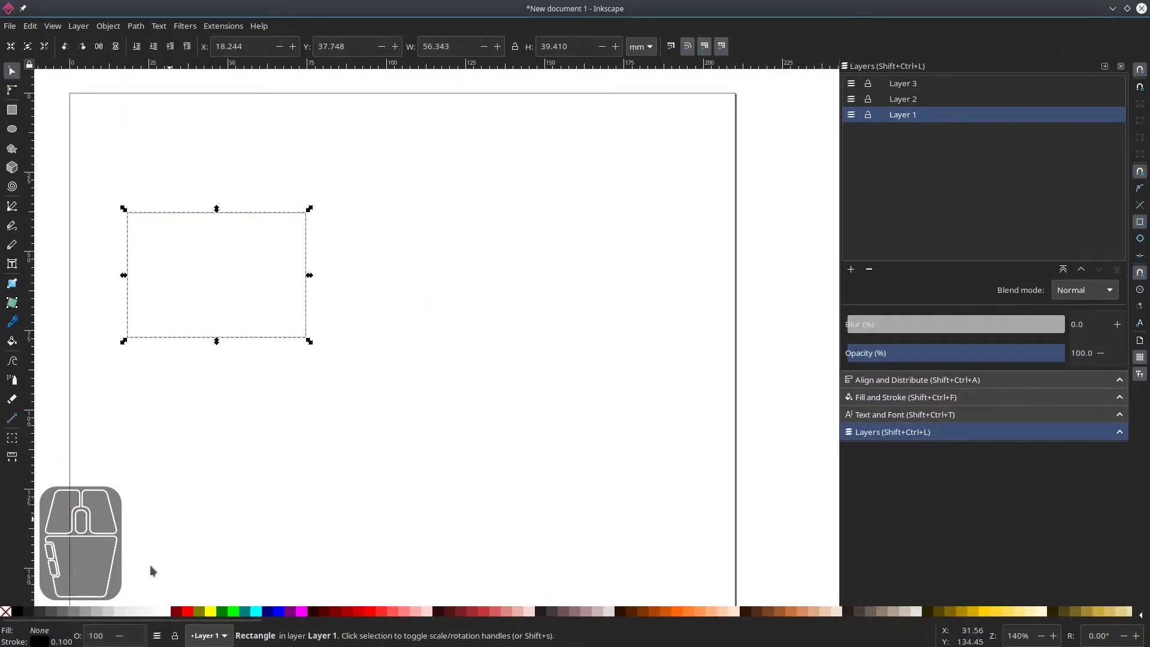
click(28, 611)
click(240, 392)
drag(236, 274, 409, 276)
click(555, 311)
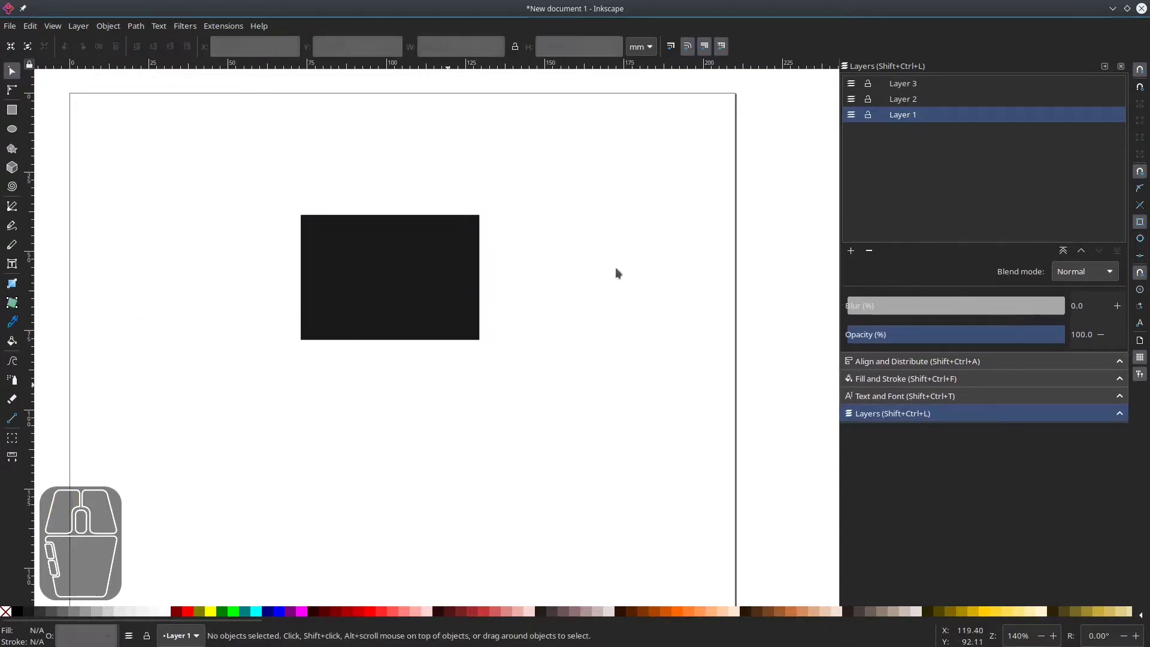
- Draw an ellipse about 78 by 52 mm on Layer 2, overlapping the dark rectangle
click(913, 105)
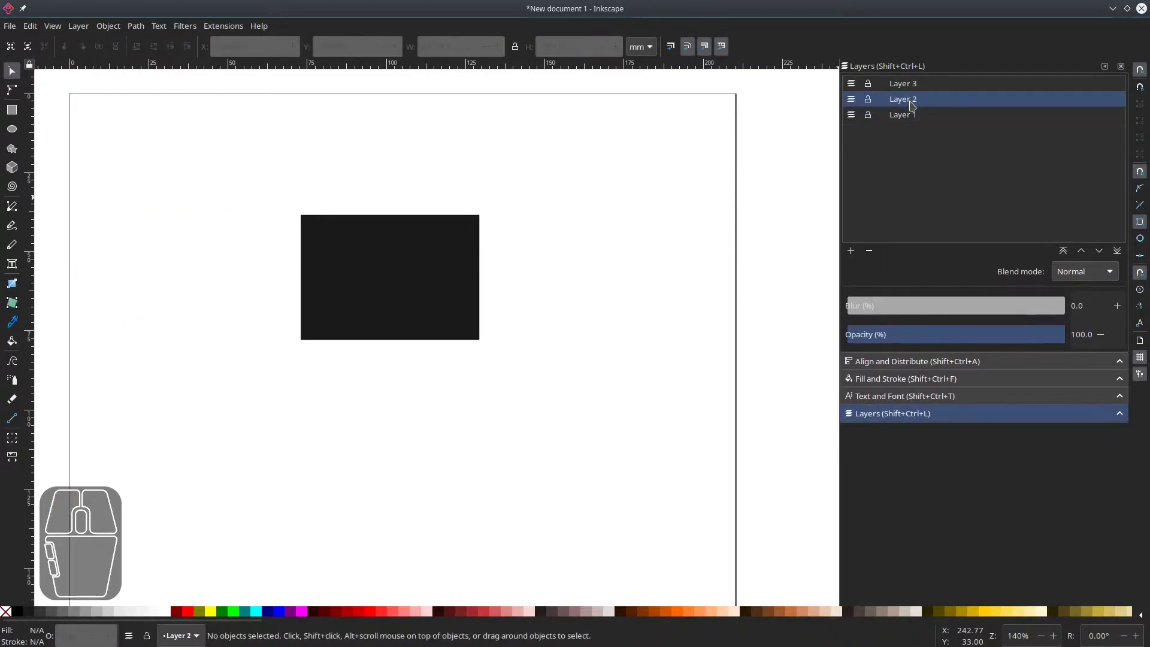
click(12, 130)
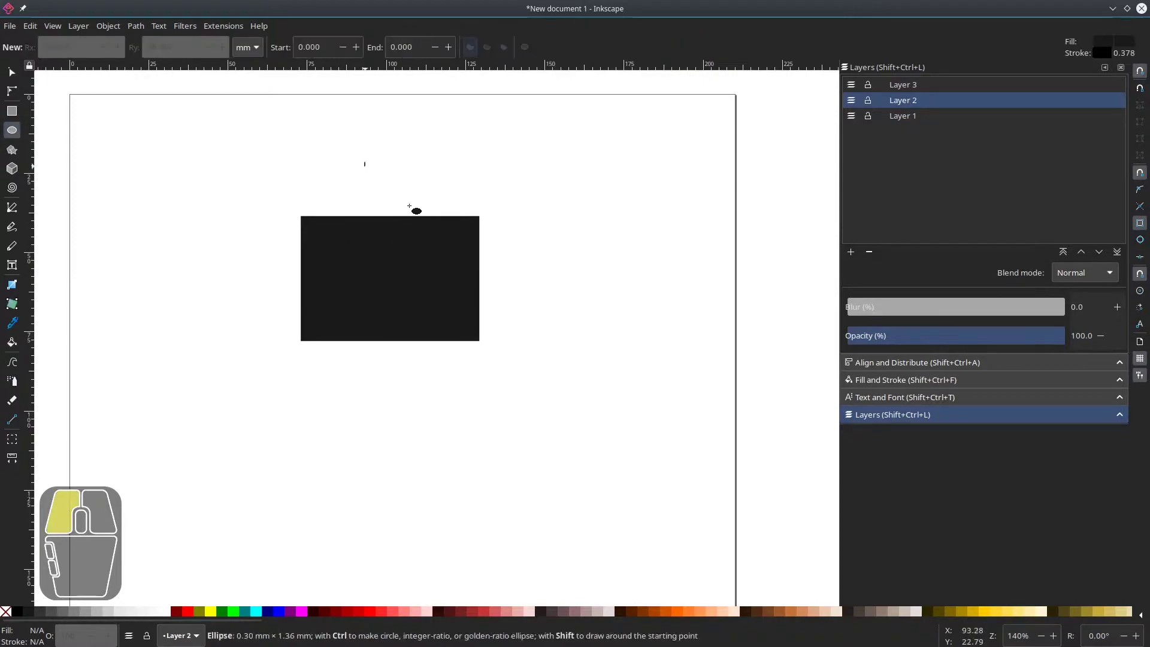
drag(363, 160, 611, 324)
click(12, 72)
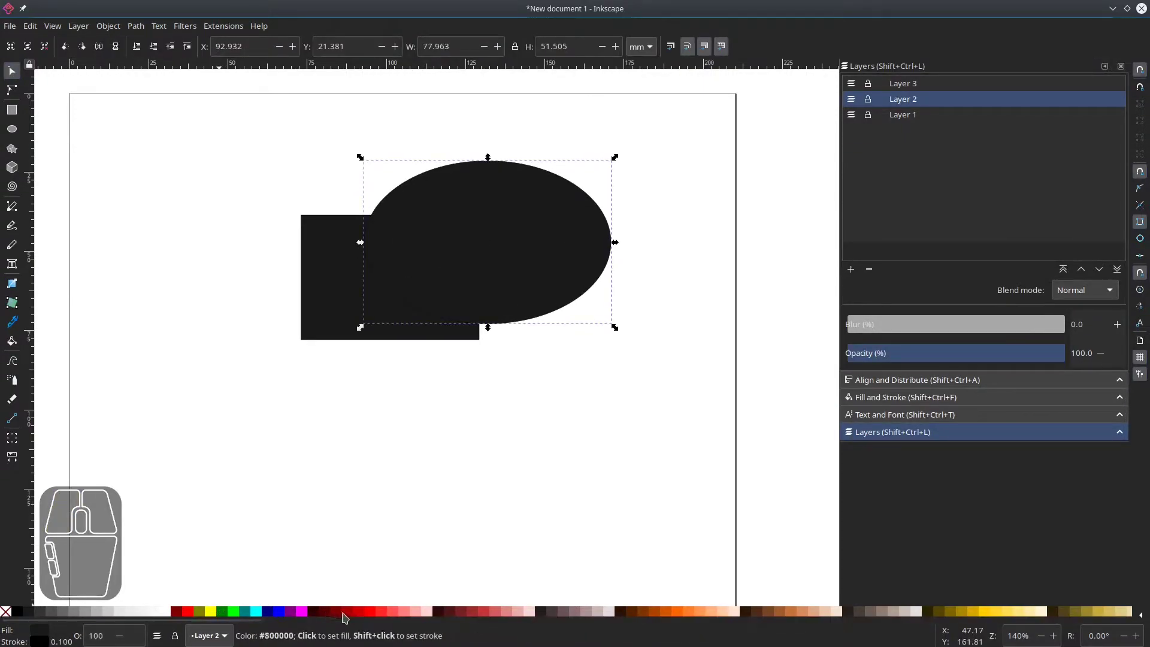
- Fill the ellipse with orange and place it at about X 102 mm, Y 20 mm, overlapping the rectangle
click(370, 611)
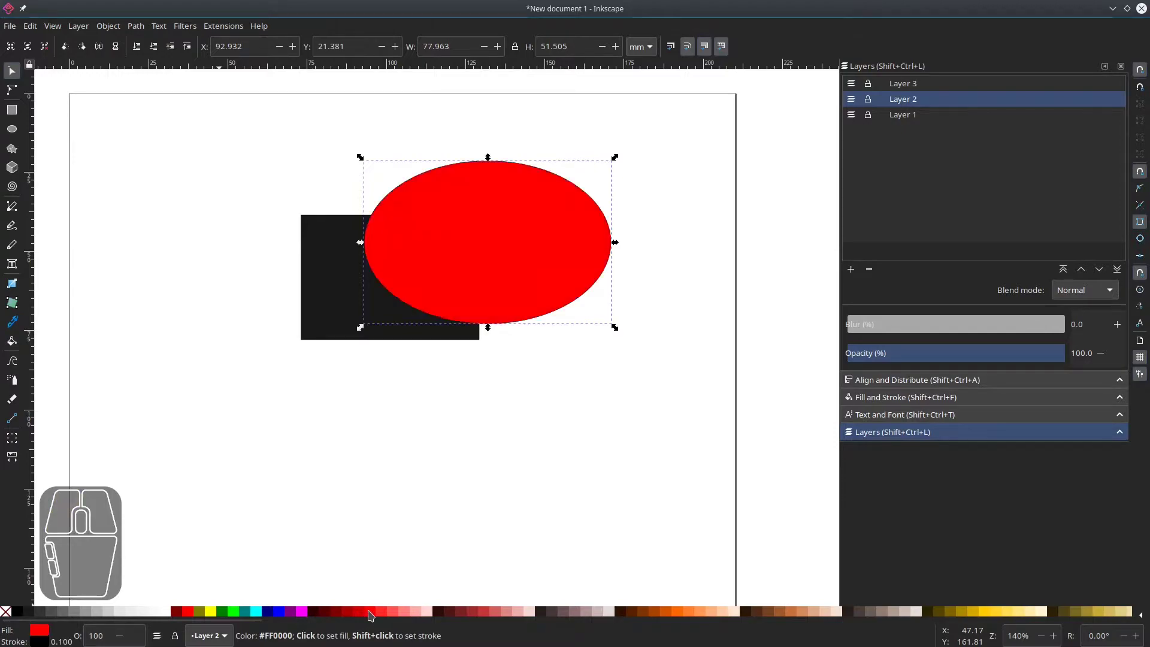
click(686, 611)
click(542, 430)
drag(483, 246, 617, 238)
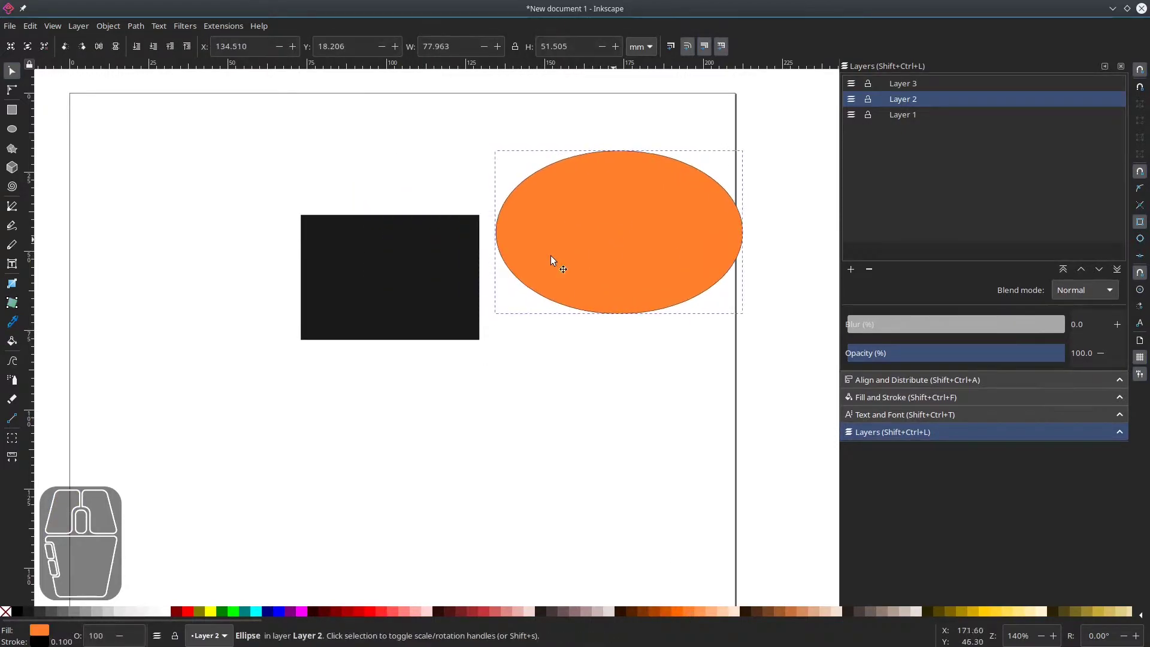
click(403, 371)
drag(521, 246, 419, 251)
- Try to send the orange ellipse behind the dark rectangle by lowering it to the bottom, and deselect it
click(136, 46)
click(137, 47)
click(136, 47)
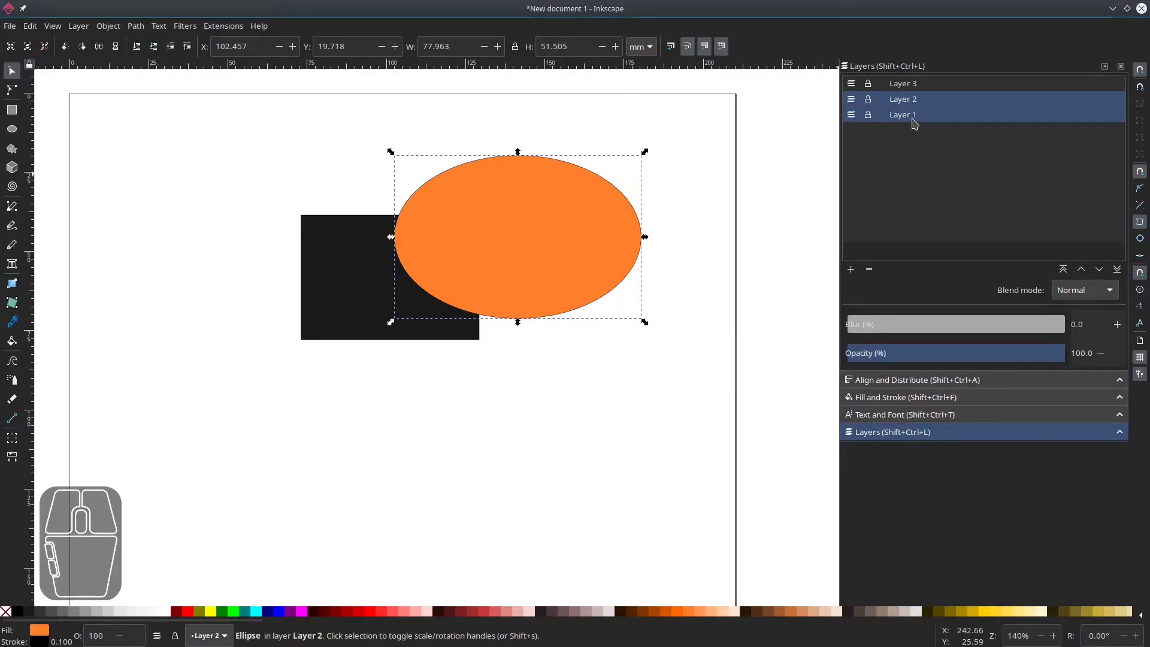
click(530, 414)
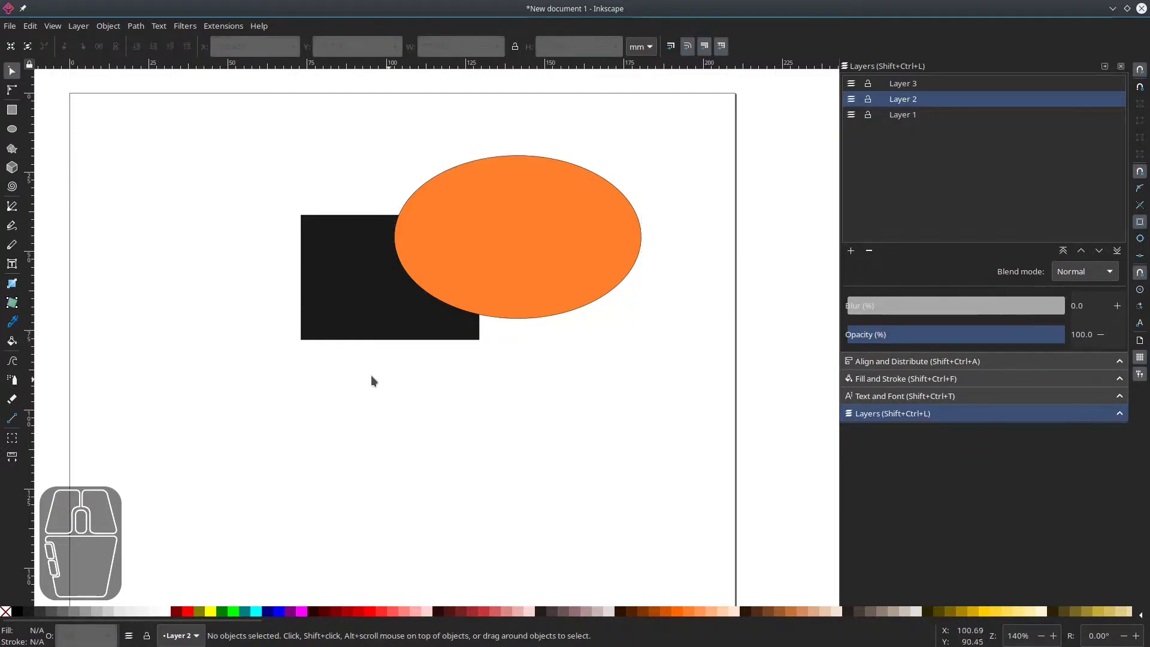
- Move the dark rectangle down and left, clear of the ellipse, to about X 38 mm, Y 59 mm
drag(377, 320, 265, 386)
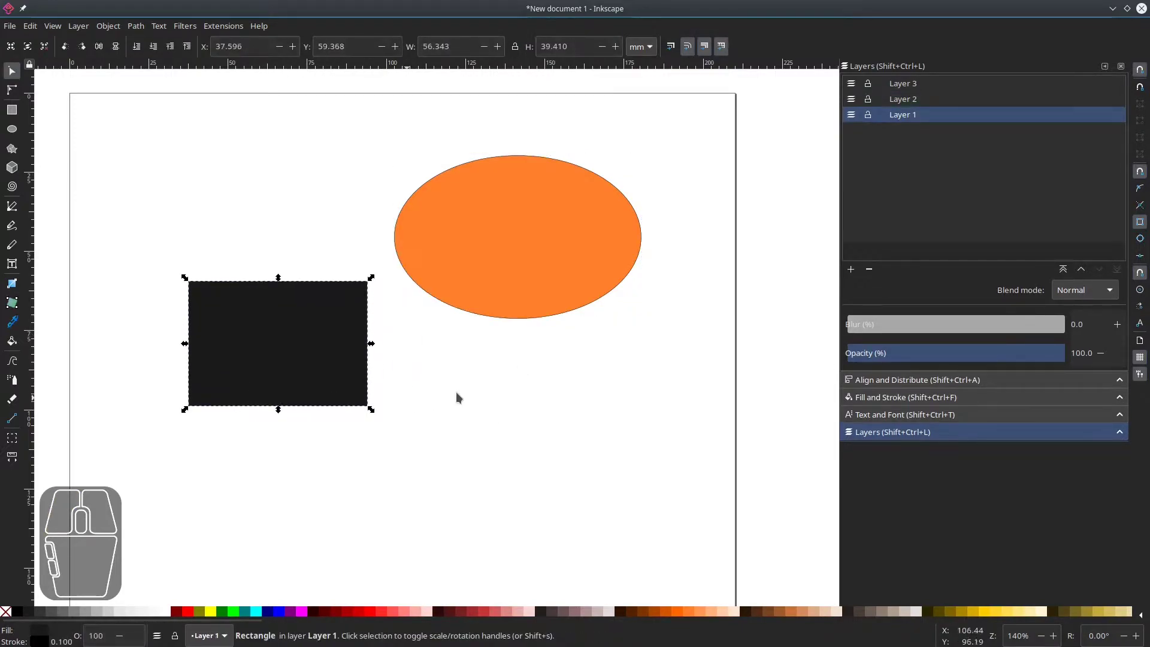
click(476, 359)
drag(489, 378, 558, 375)
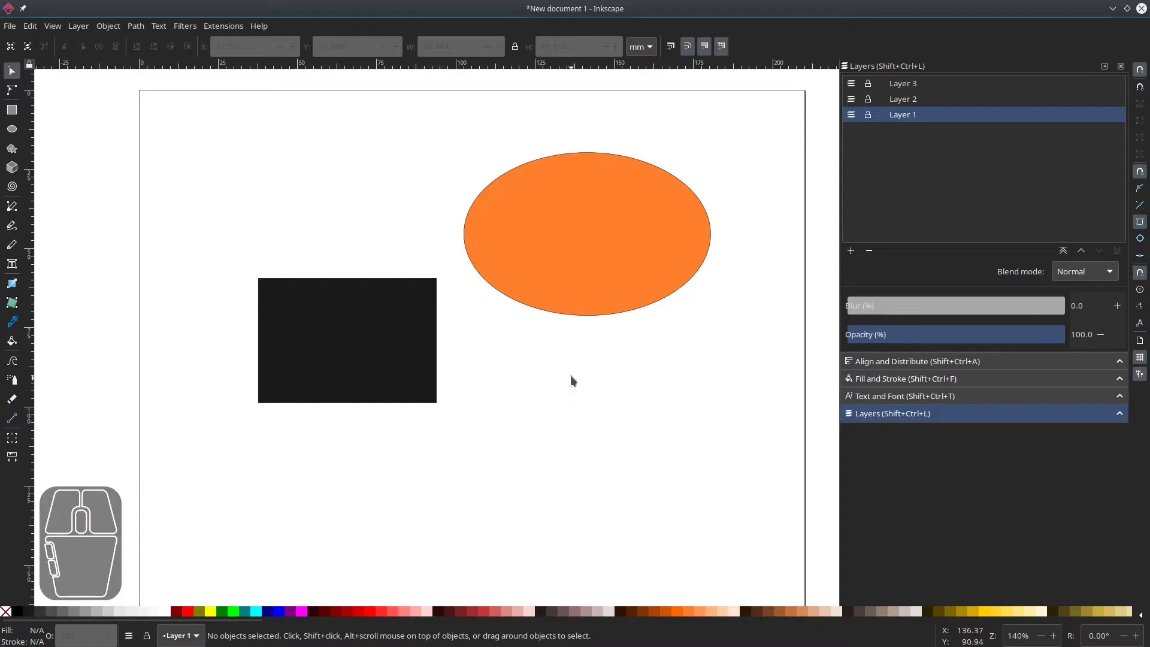
- Lock Layer 1 and make Layer 2 the current layer
click(867, 114)
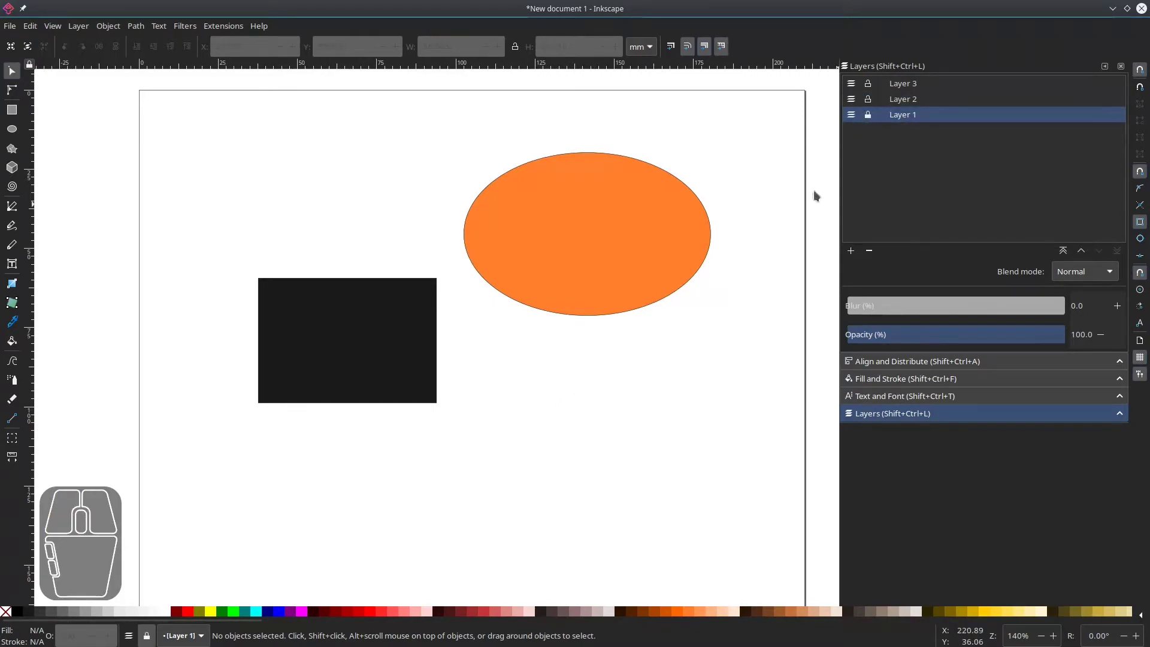
click(904, 98)
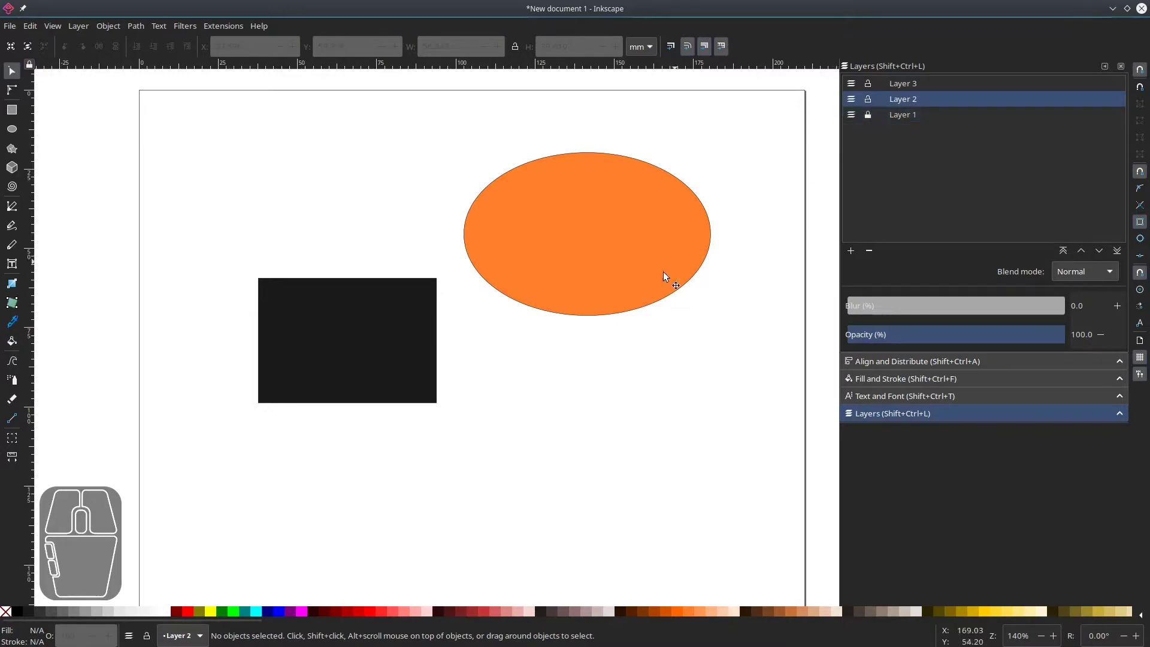
- Try repeatedly to select and move the dark rectangle on the locked Layer 1
drag(384, 320, 510, 352)
drag(394, 344, 293, 215)
drag(336, 322, 225, 416)
drag(294, 333, 486, 384)
drag(315, 278, 392, 464)
drag(367, 307, 268, 431)
- Hide Layer 2 and try to select its ellipse in the empty area of the page
click(852, 99)
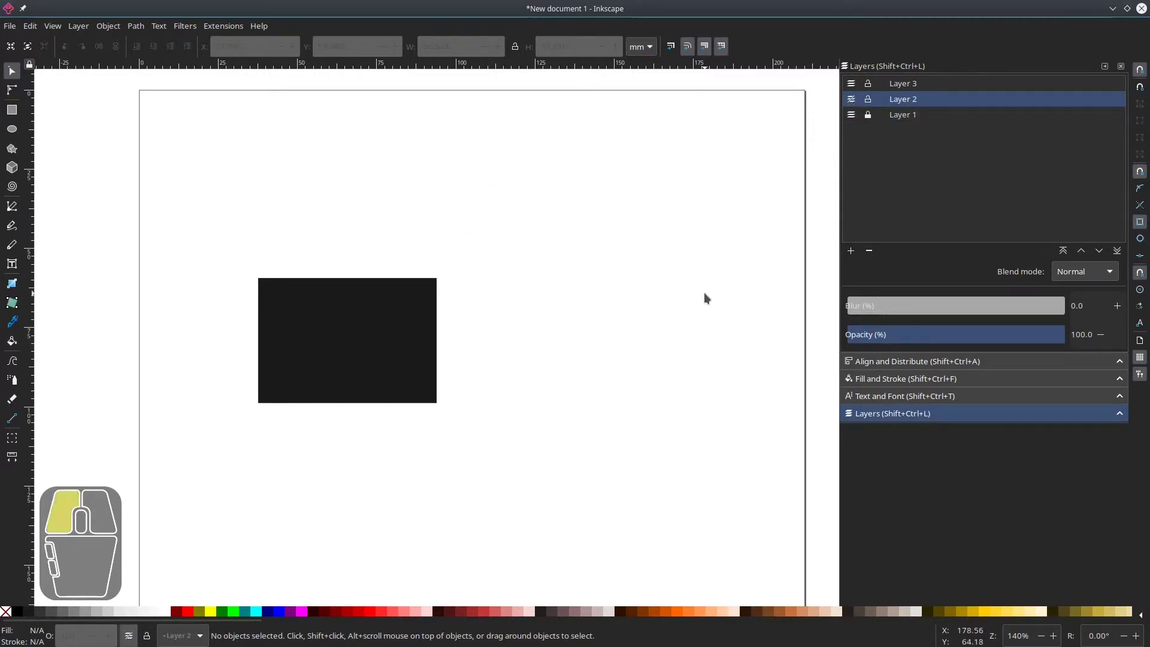
scroll(636, 282, up, 1)
drag(563, 303, 569, 181)
drag(593, 239, 581, 198)
drag(518, 265, 608, 317)
click(588, 201)
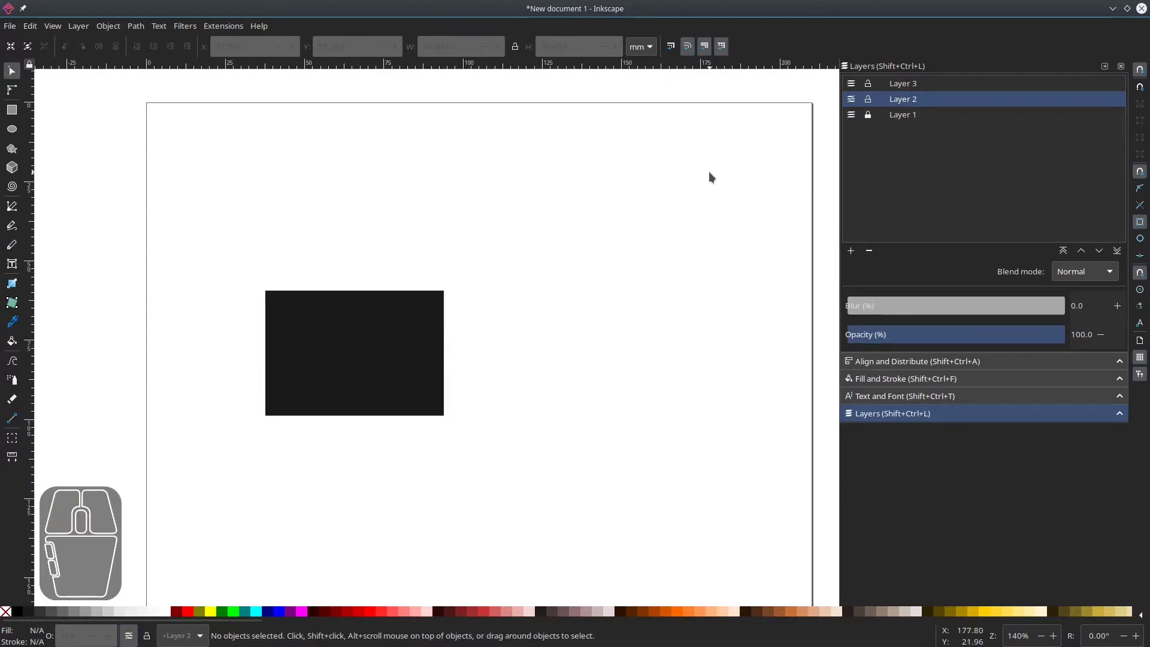
- Show Layer 2 again and switch the visibility of Layer 1 off and back on
shift+click(857, 114)
click(852, 100)
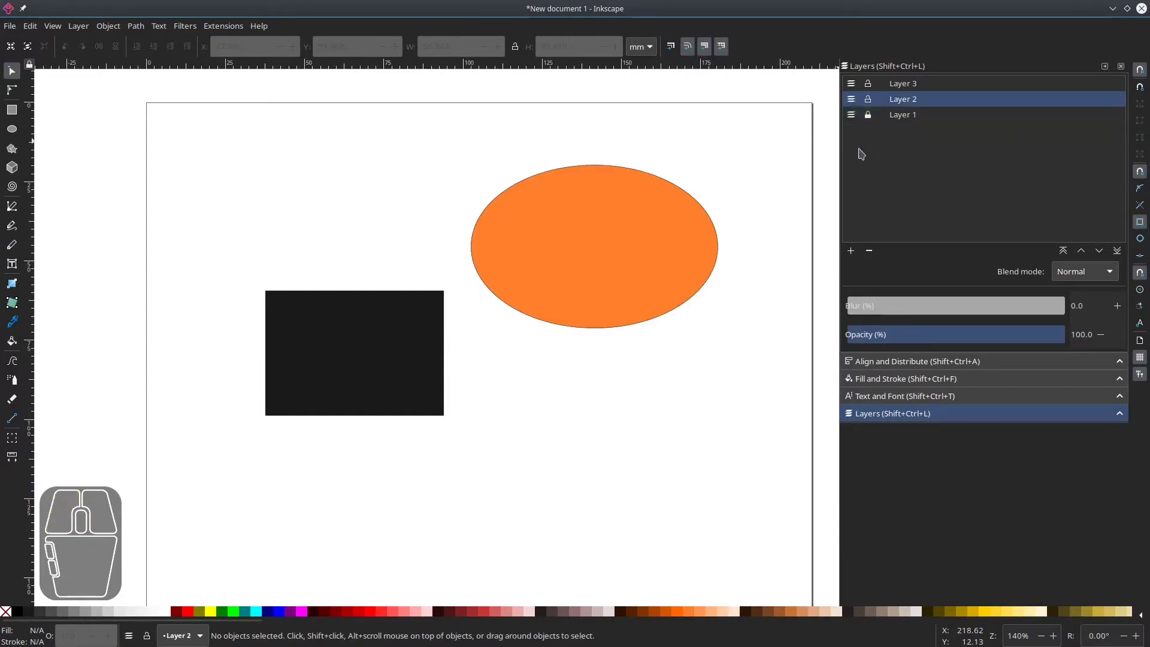
click(851, 114)
click(852, 115)
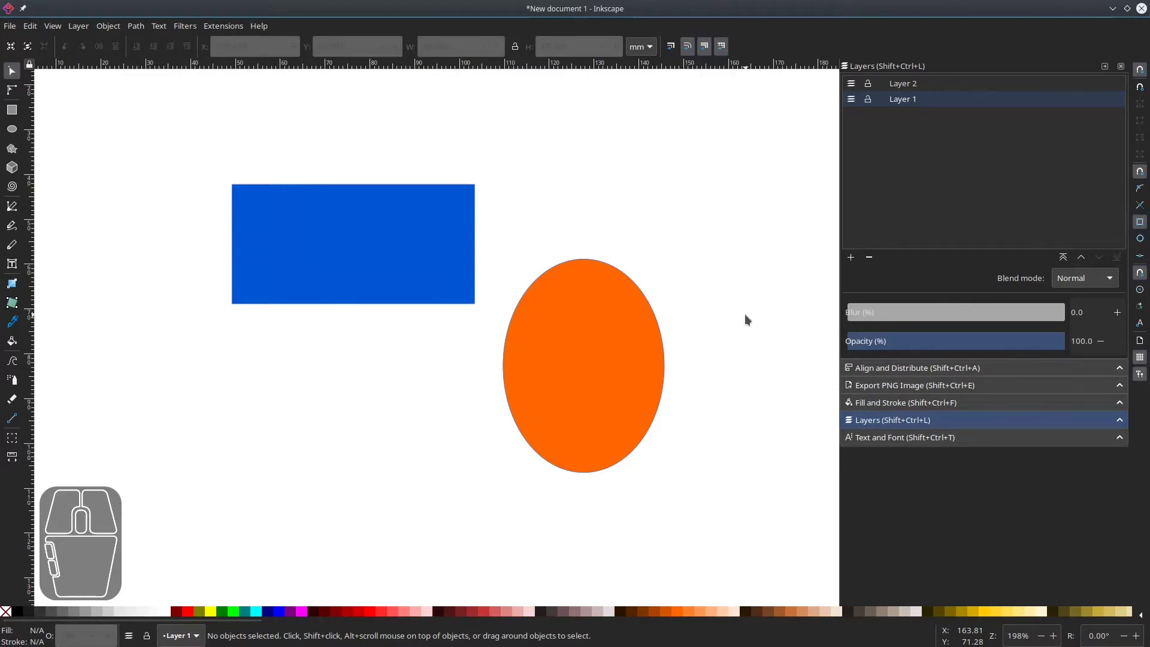
- Check which layer holds the orange ellipse and blue rectangle by selecting each and toggling Layer 1's visibility
click(582, 334)
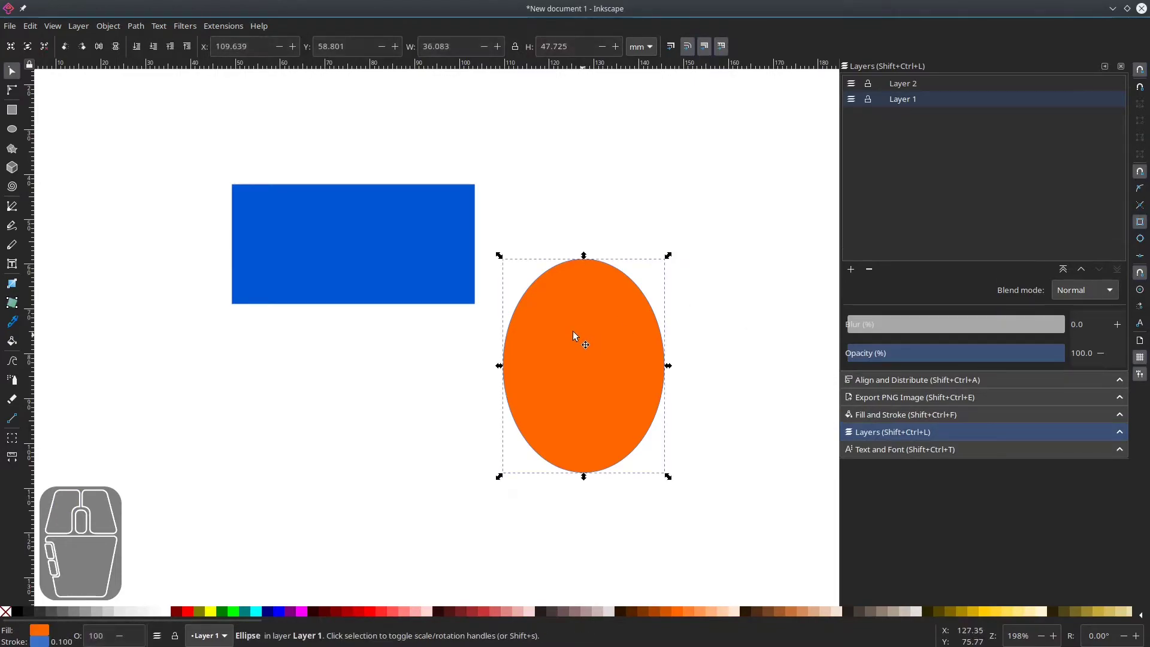
click(340, 253)
click(554, 326)
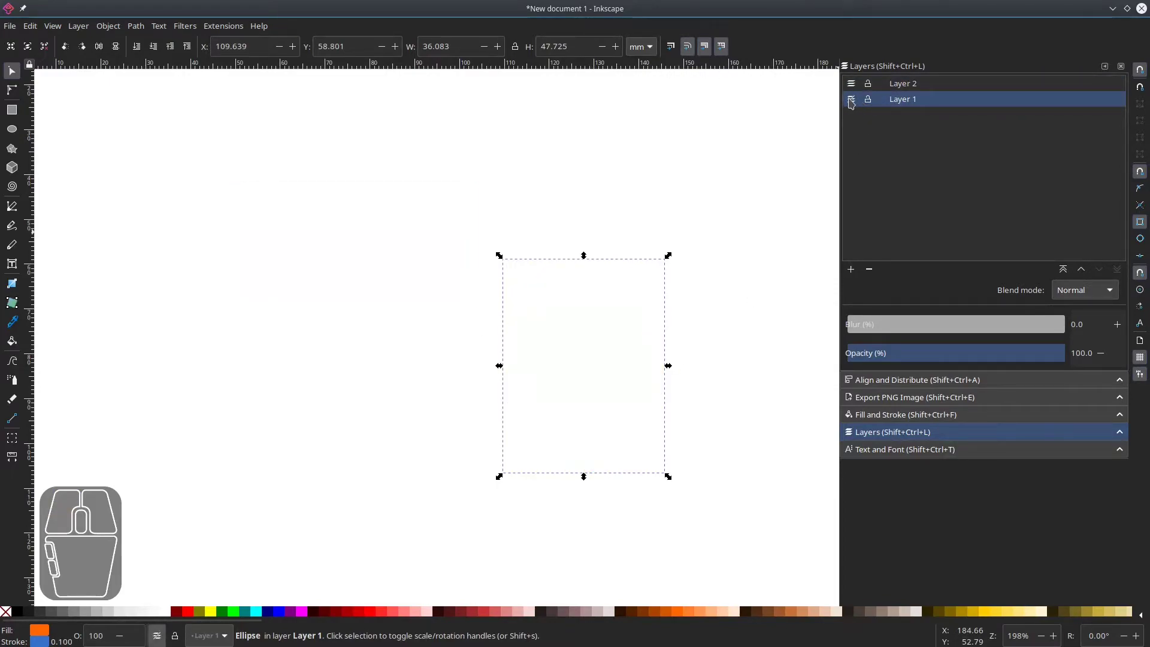
click(704, 278)
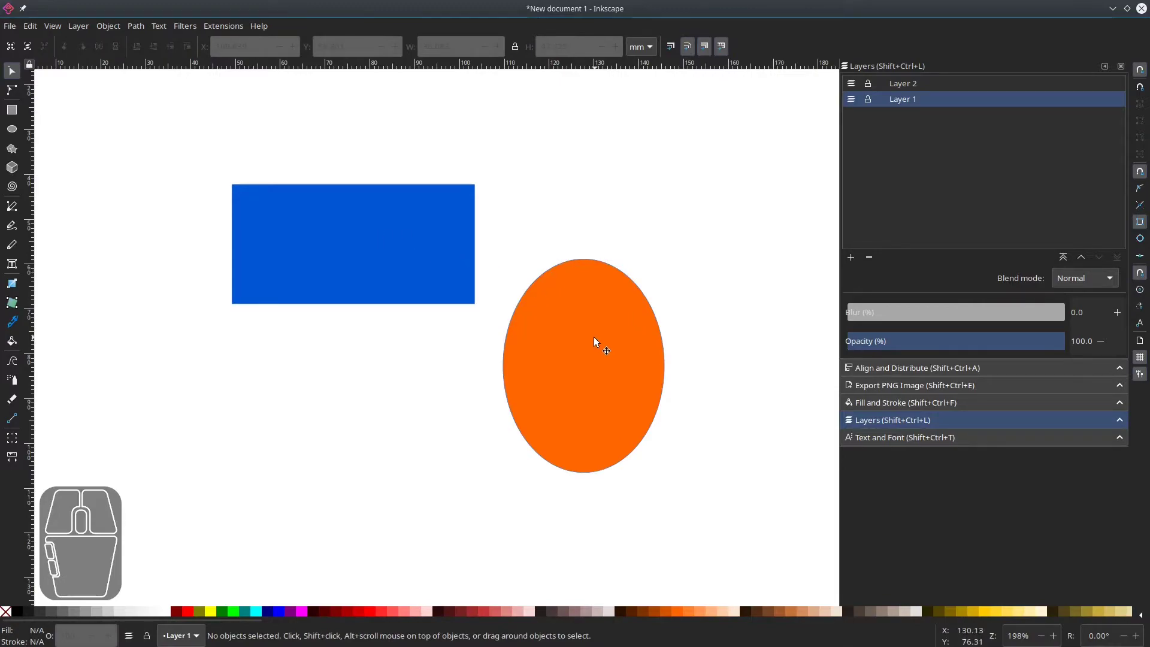
- Move the orange ellipse from Layer 1 to Layer 2 with Move to Layer, and deselect it
right_click(583, 306)
click(548, 332)
right_click(577, 273)
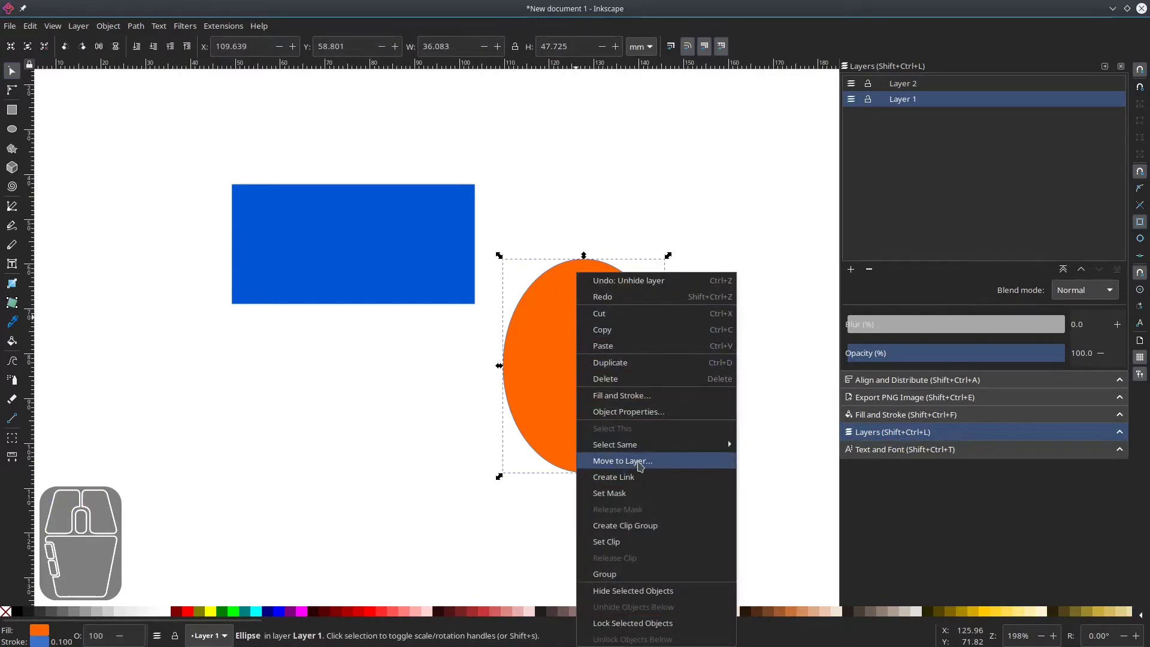
click(639, 464)
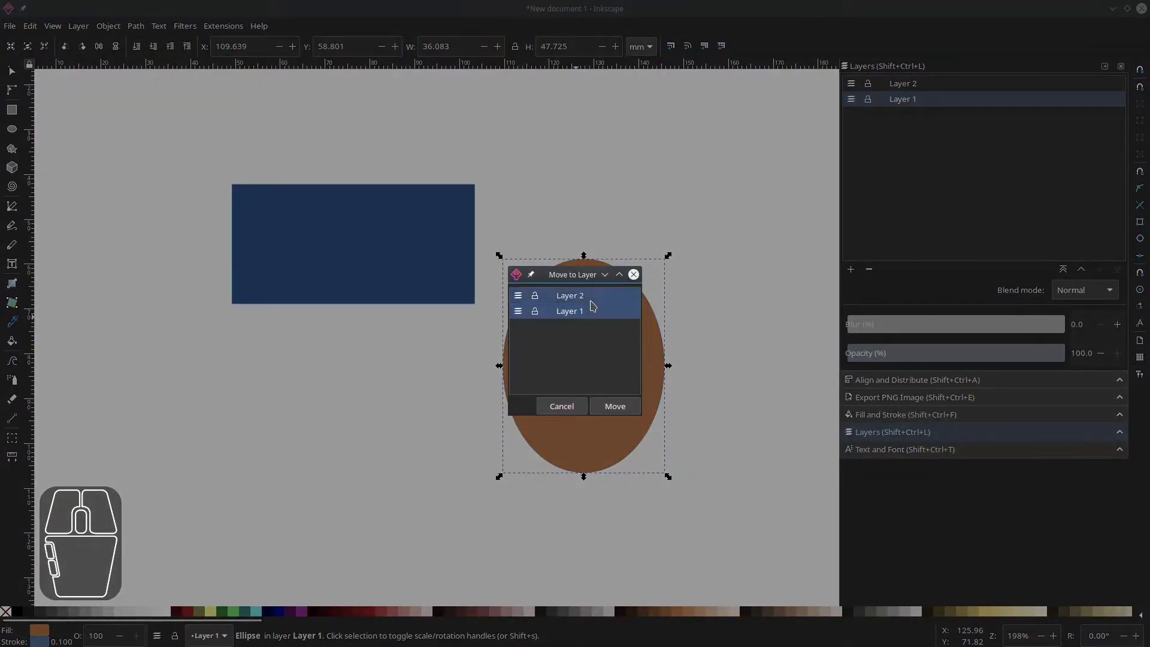
click(593, 301)
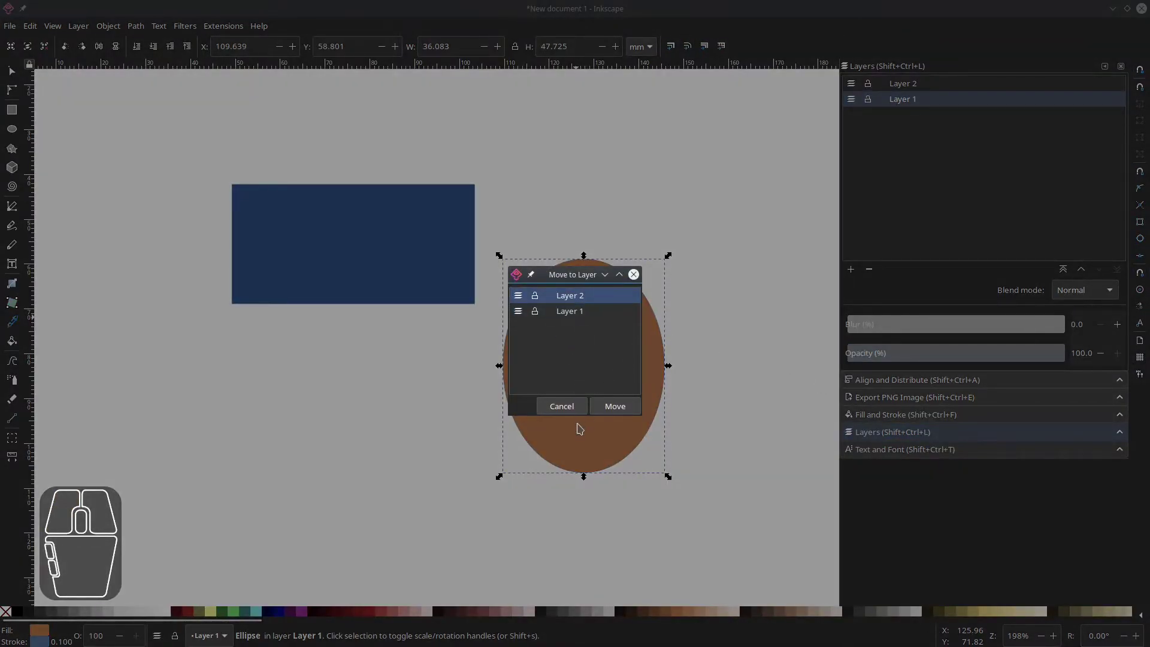
click(615, 408)
click(817, 274)
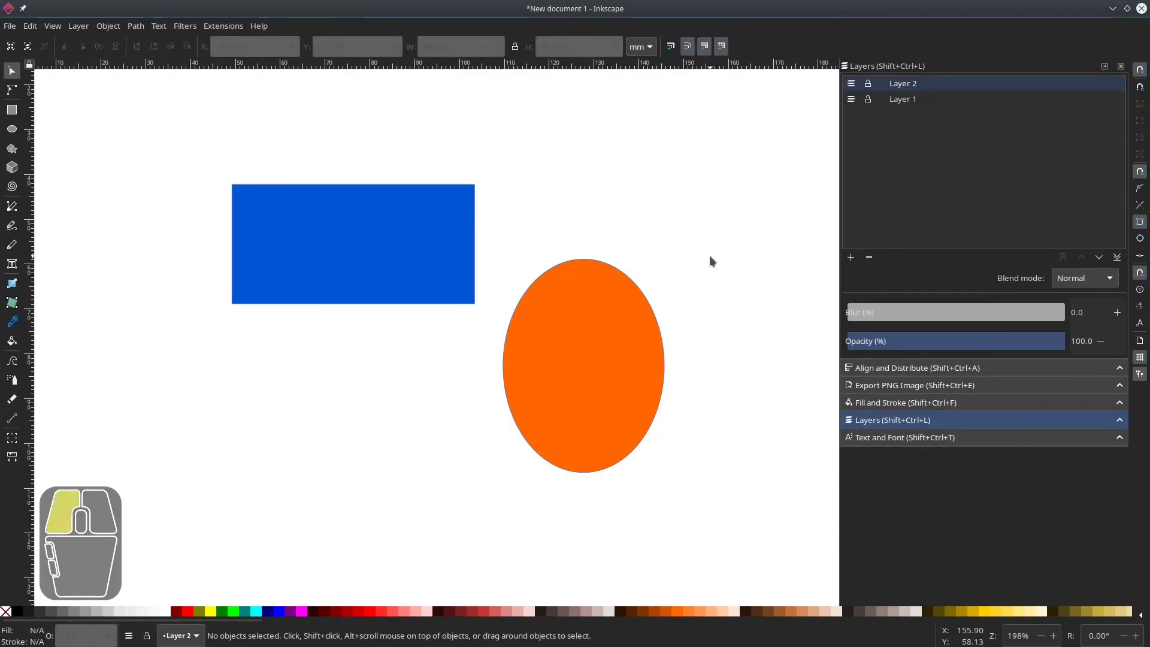
- Check the layer of the blue rectangle and orange ellipse by selecting each, and toggle the visibility of Layer 2 and Layer 1
click(428, 252)
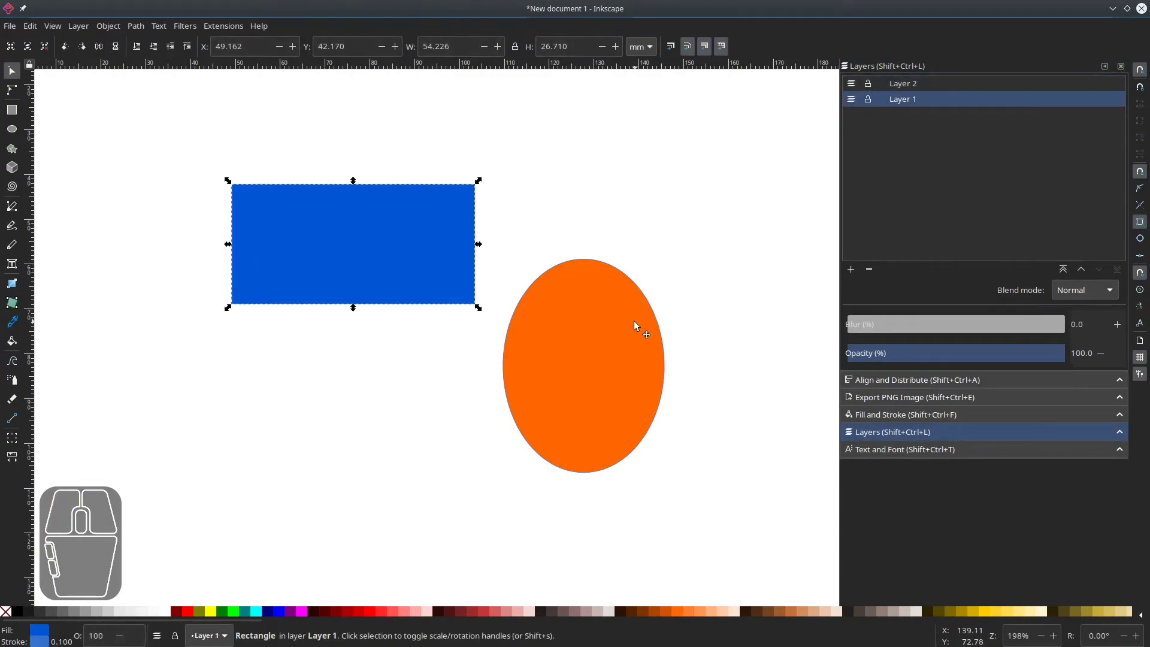
click(560, 346)
click(851, 83)
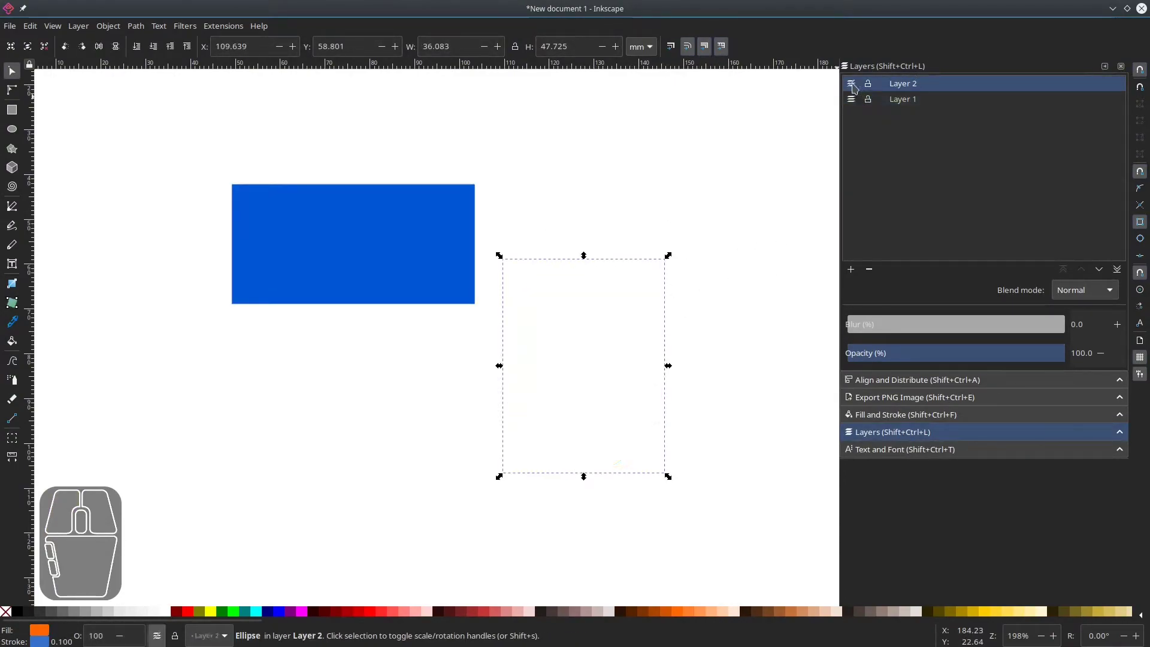
click(852, 99)
click(851, 83)
click(851, 99)
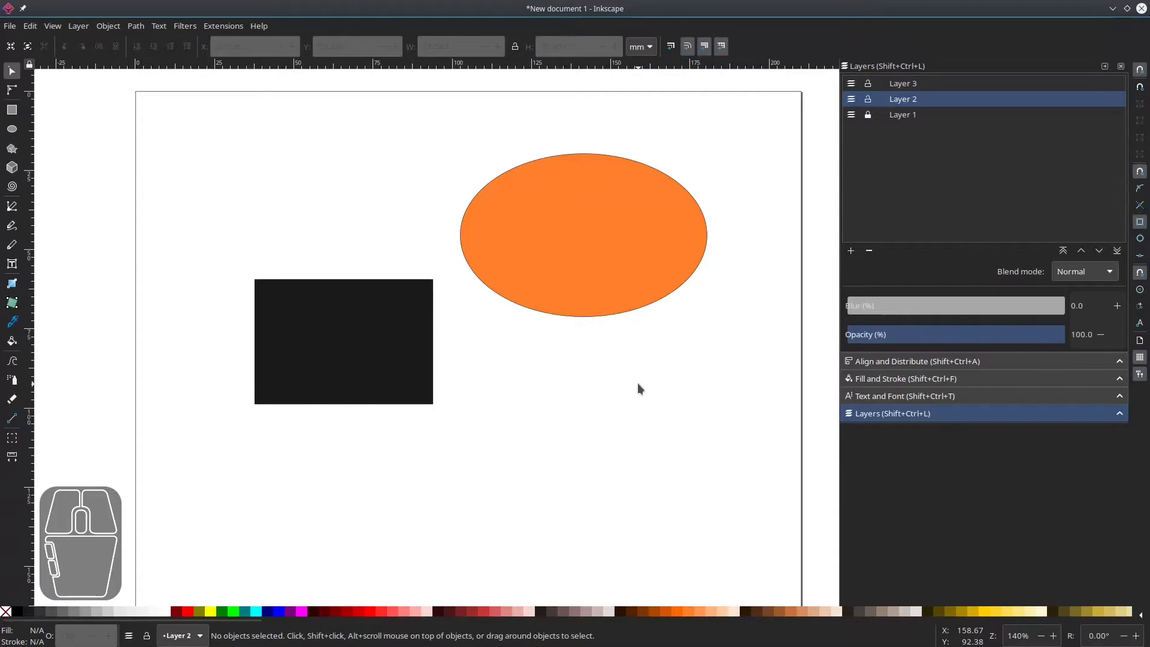
- Unlock Layer 1 and delete the orange ellipse and the black rectangle from the page
click(867, 114)
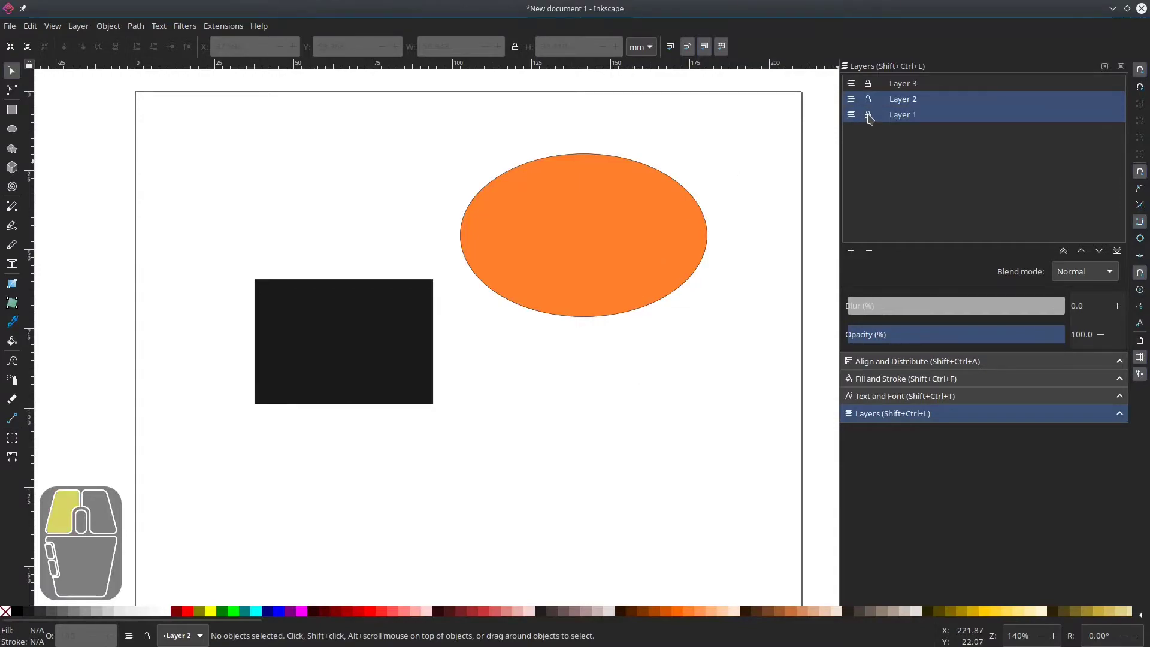
click(605, 294)
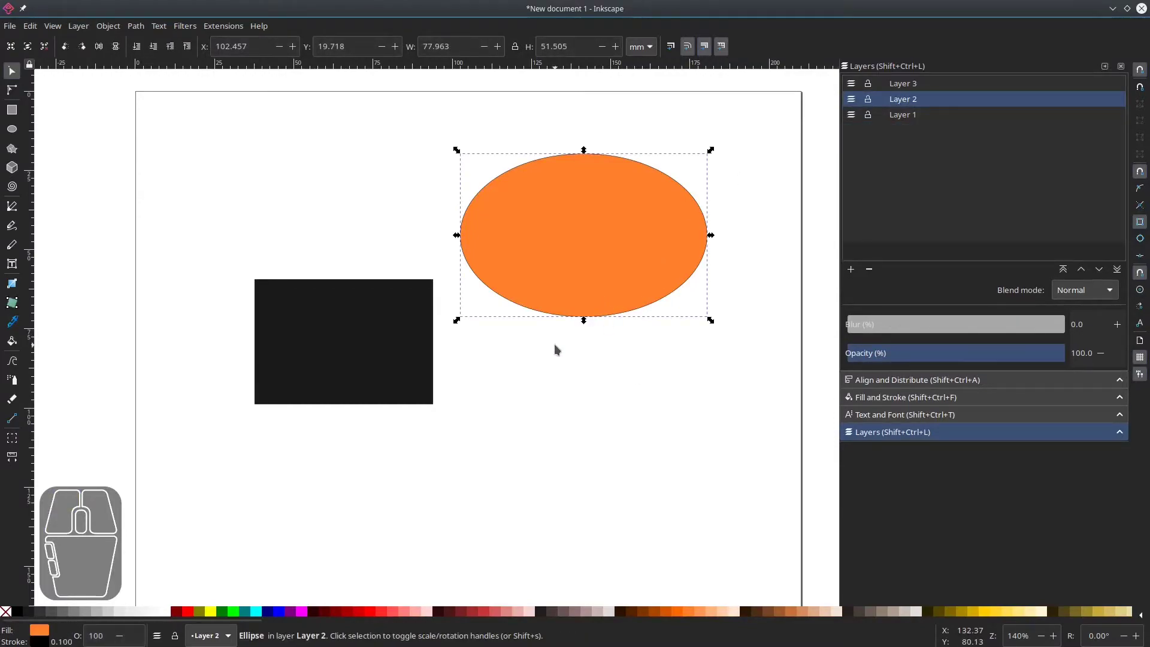
key(Delete)
click(383, 362)
key(Delete)
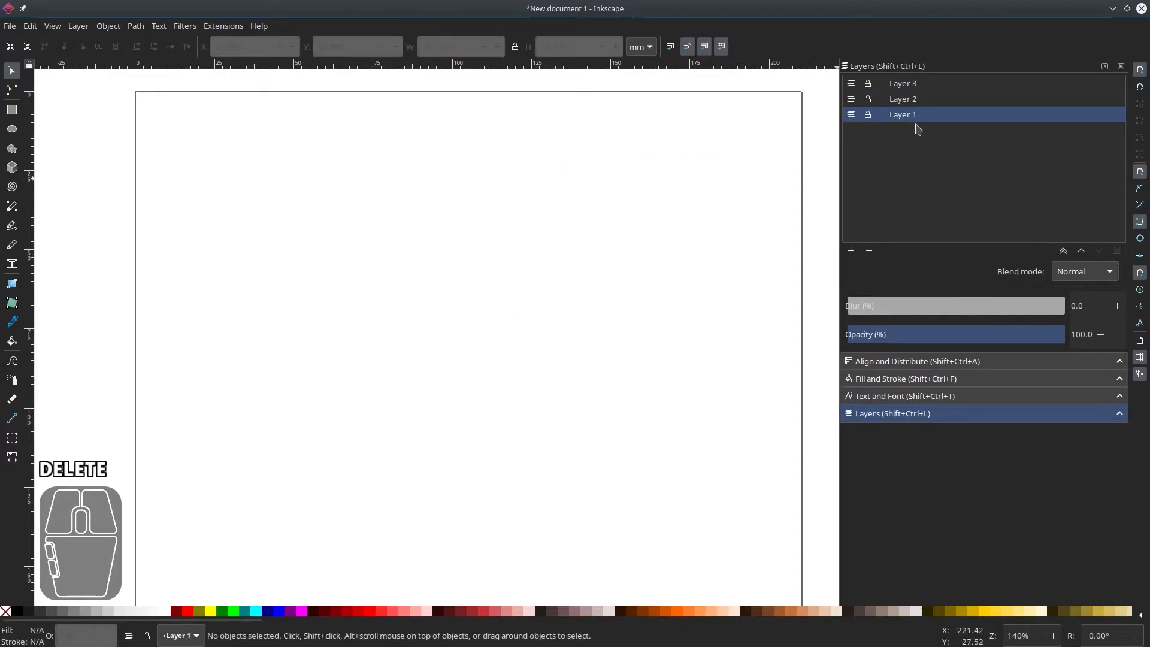
- Rename Layer 1 as Background
click(893, 115)
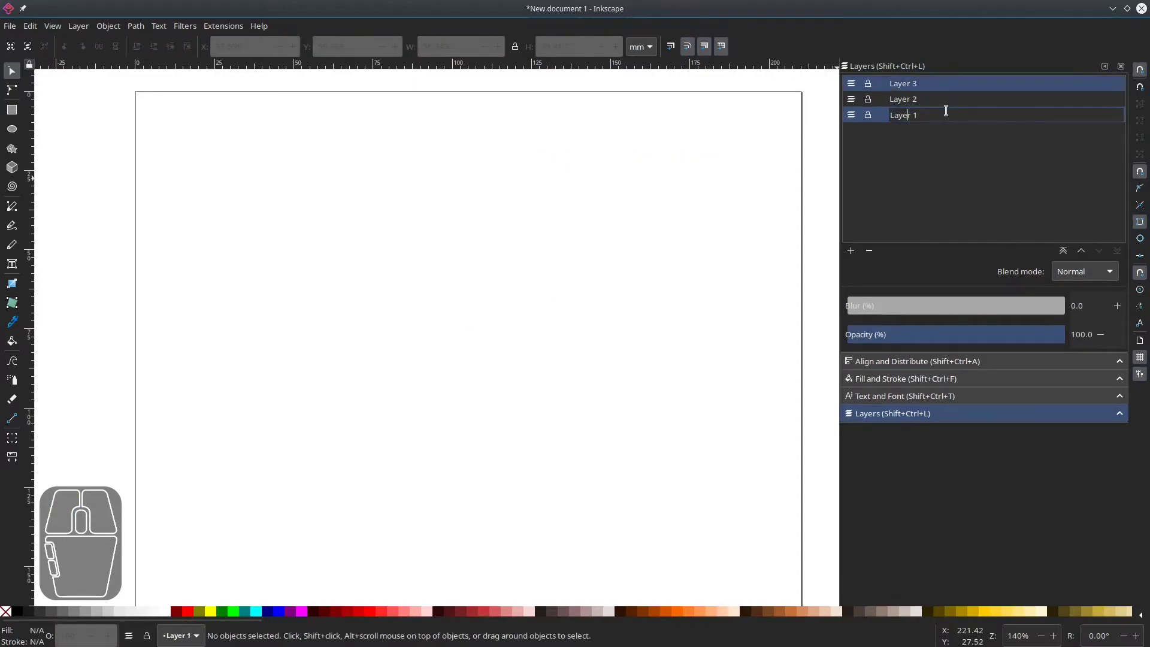
key(shift)
key(BackSpace)
text(Background)
- Rename Layer 2 as content
click(916, 100)
right_click(922, 103)
click(947, 120)
text(content)
key(Return)
- Rename Layer 3 as label
click(945, 88)
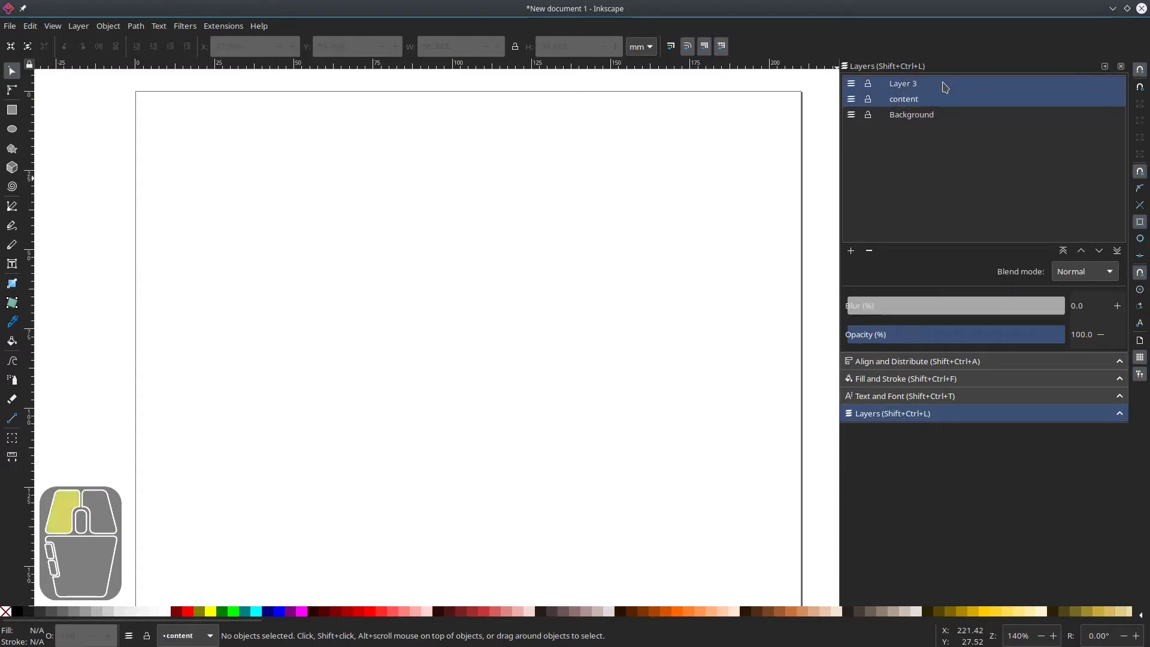
double_click(914, 89)
drag(929, 87, 871, 87)
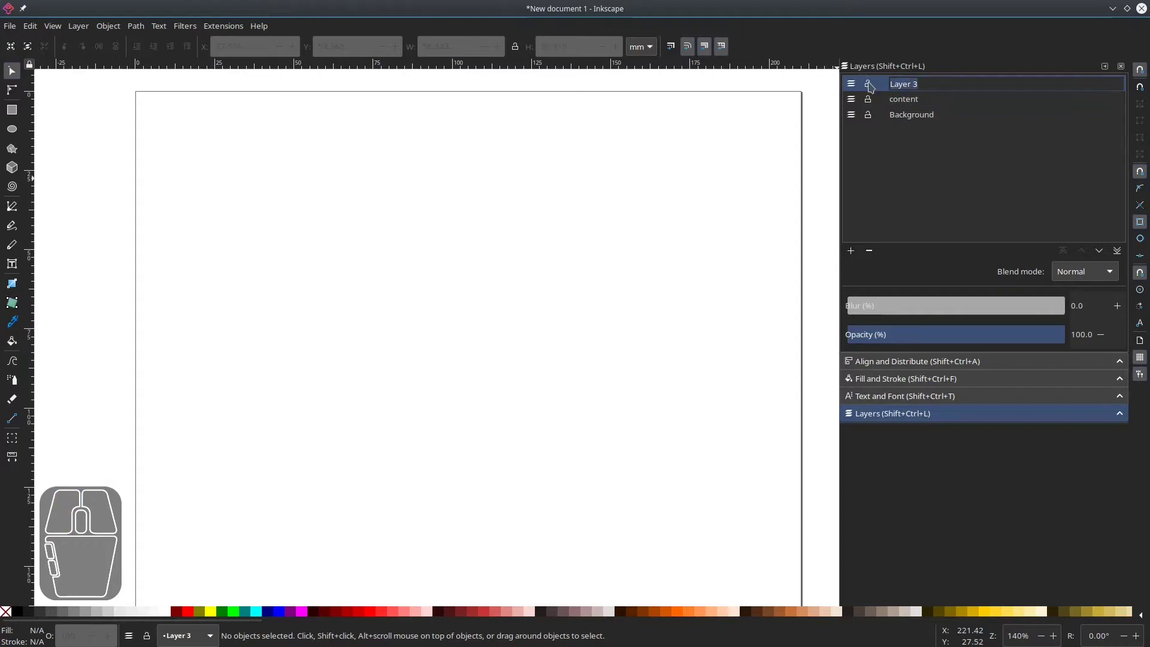
text(label)
key(Return)
- Draw a rectangle about 182 × 102 mm on the Background layer and place it at about X 16, Y 11 mm
click(911, 114)
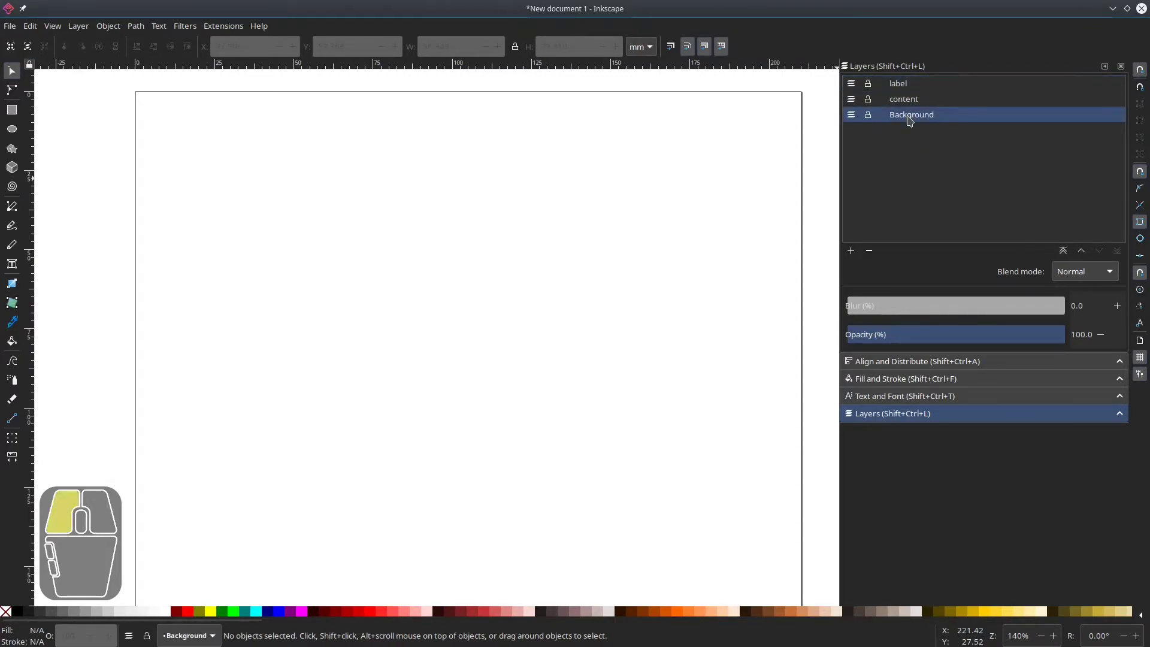
click(11, 111)
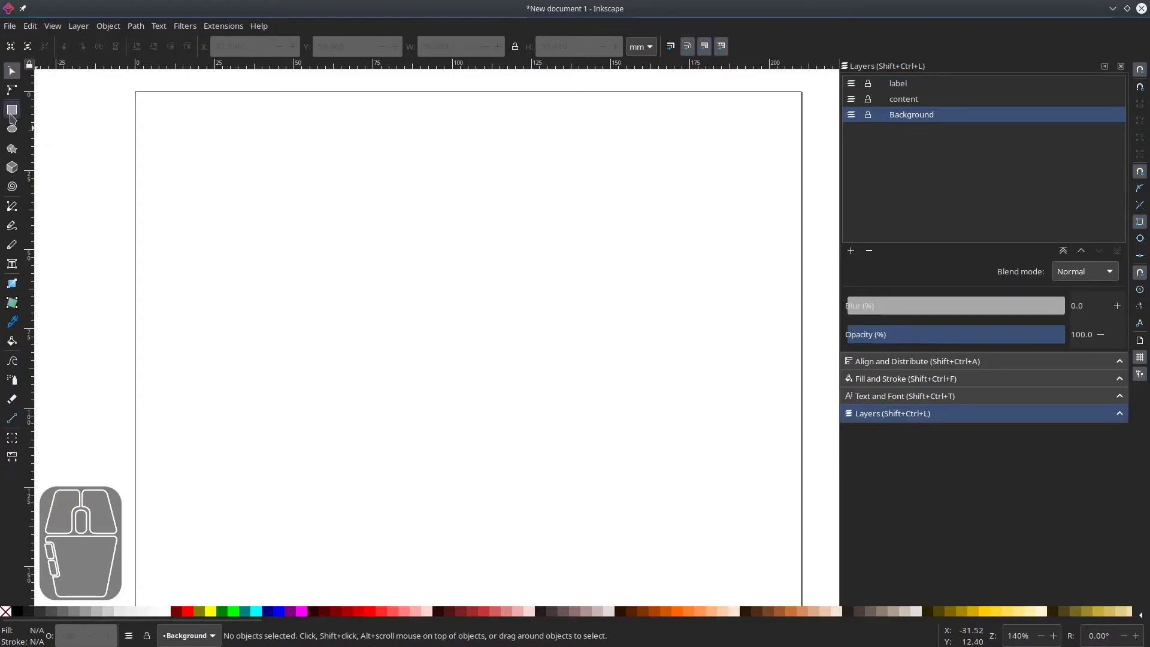
drag(131, 102, 810, 423)
key(s)
drag(314, 193, 328, 223)
drag(820, 294, 724, 298)
drag(528, 265, 571, 258)
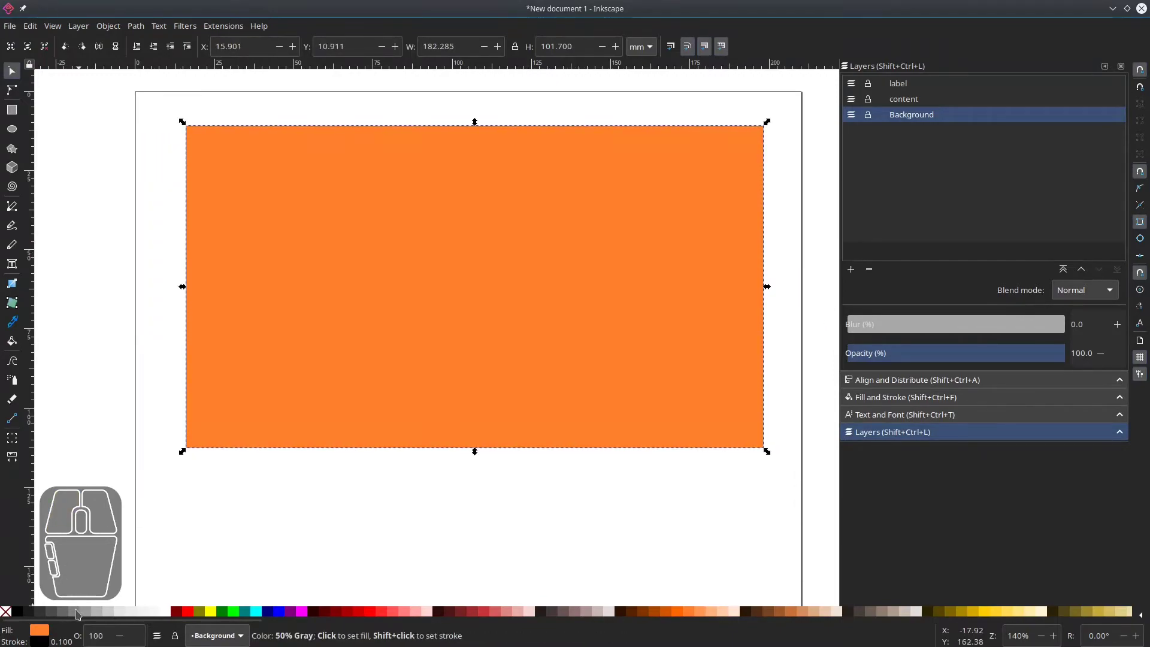
- Fill the background rectangle with light gray and lock the Background layer
click(108, 612)
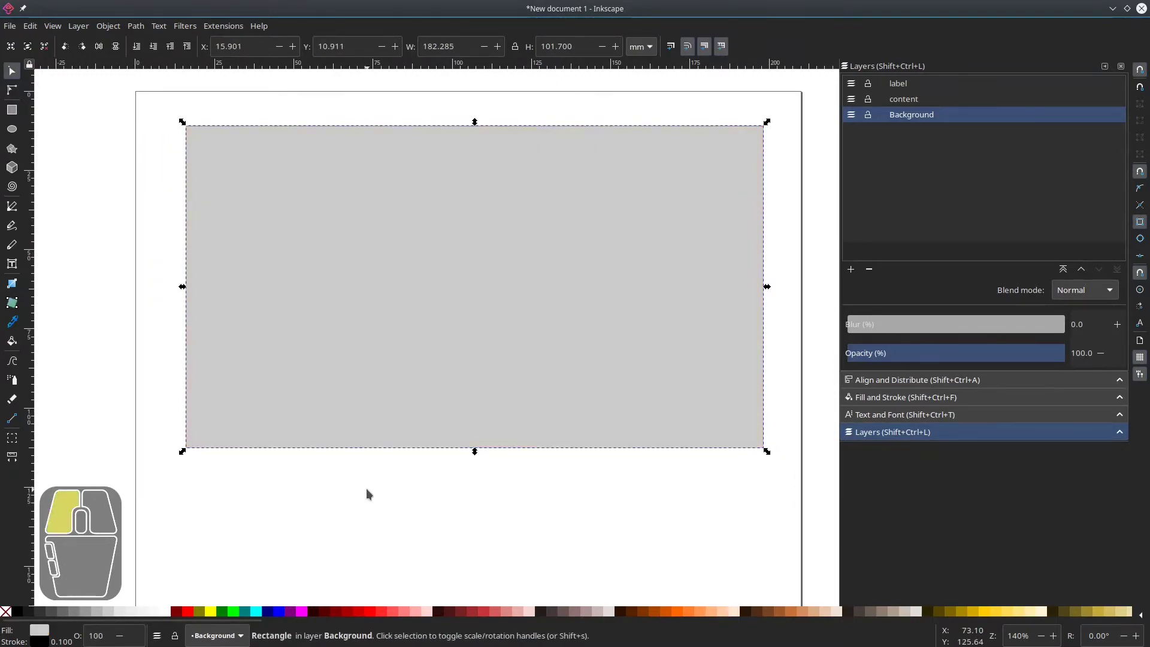
click(524, 513)
click(868, 114)
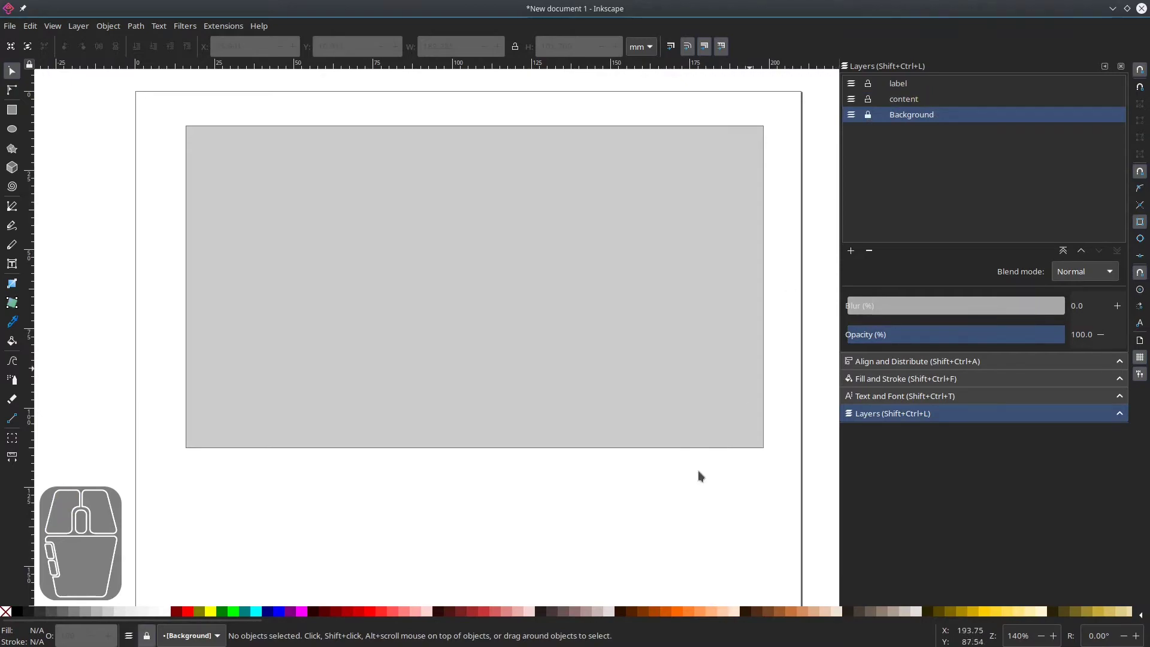
- Draw a closed shape with curved sides, about 54 × 39 mm, on the content layer with the Pen tool
click(910, 99)
drag(659, 292, 443, 252)
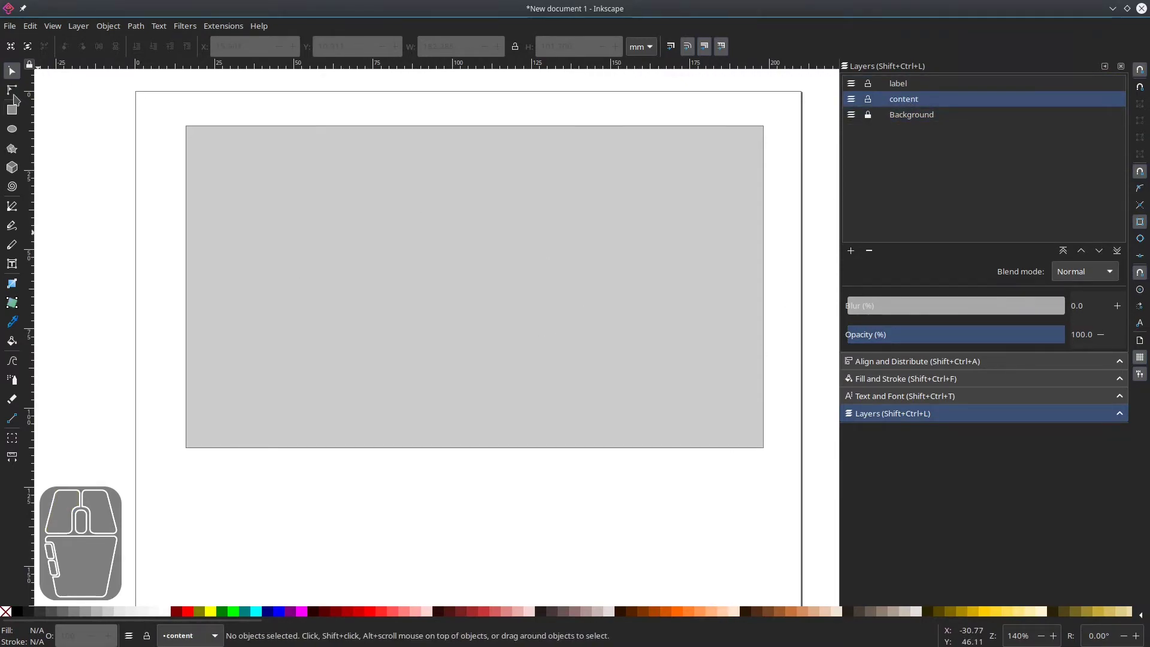
click(12, 209)
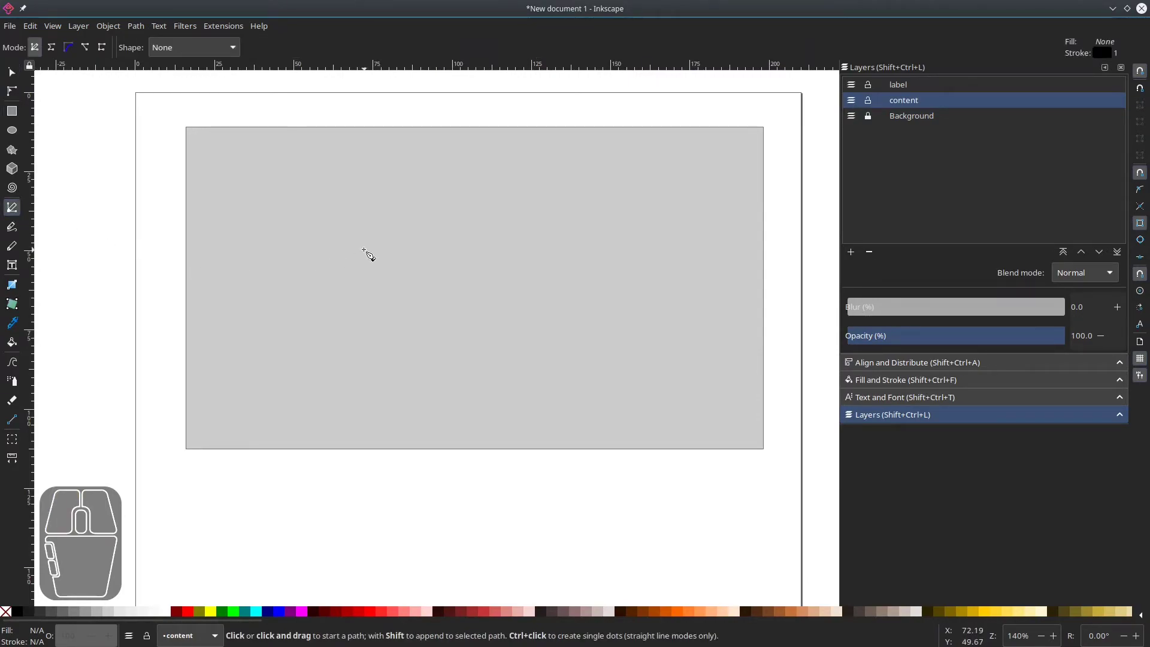
drag(371, 205, 313, 305)
drag(402, 323, 491, 311)
drag(497, 208, 486, 204)
- Draw a smaller closed shape about 30 × 32 mm, with one straight and one curved side, to the right of the first
drag(651, 202, 653, 288)
click(557, 299)
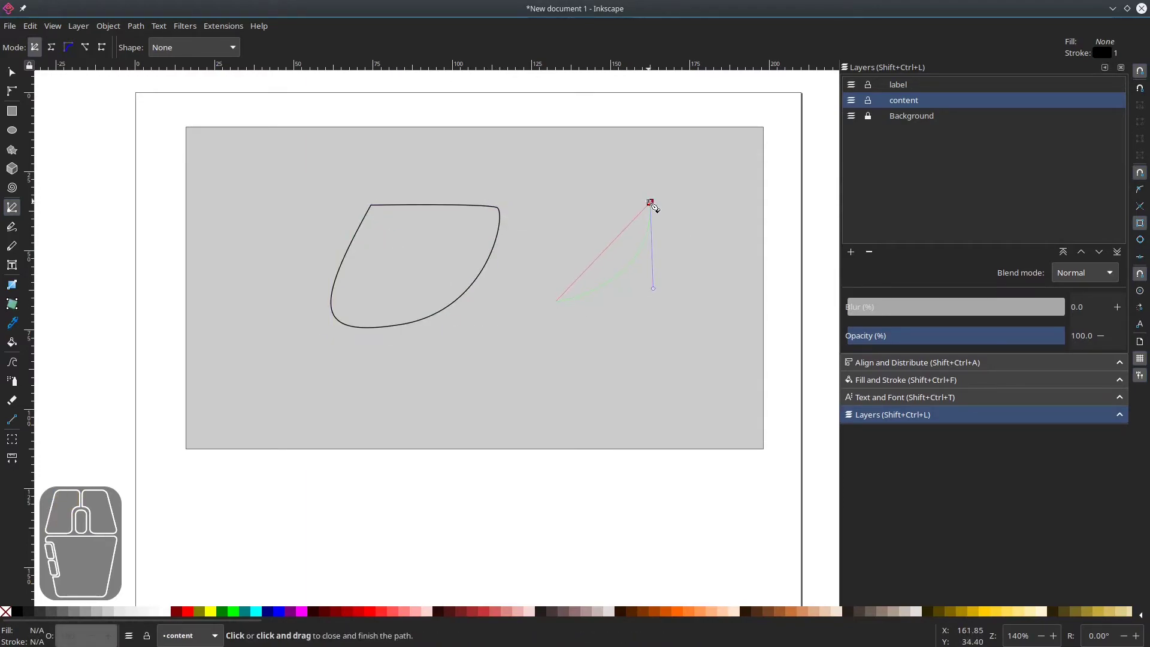
click(651, 202)
- Fill the larger shape with blue and the smaller shape with pink-red
click(12, 72)
click(410, 205)
scroll(597, 612, right, 10)
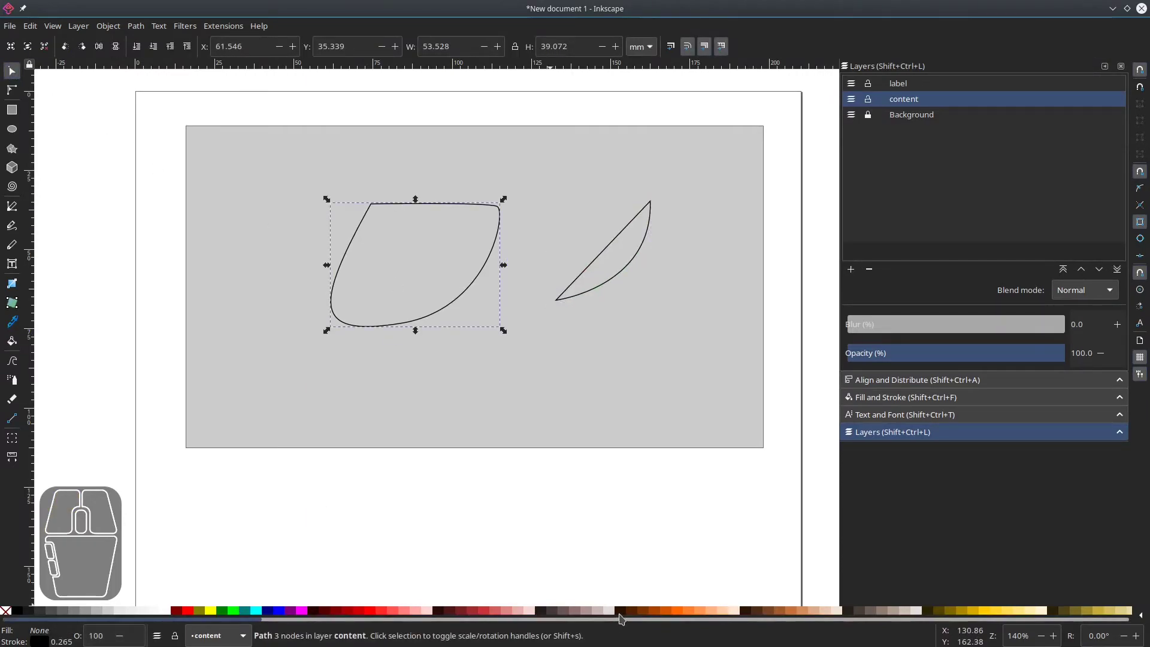
click(597, 612)
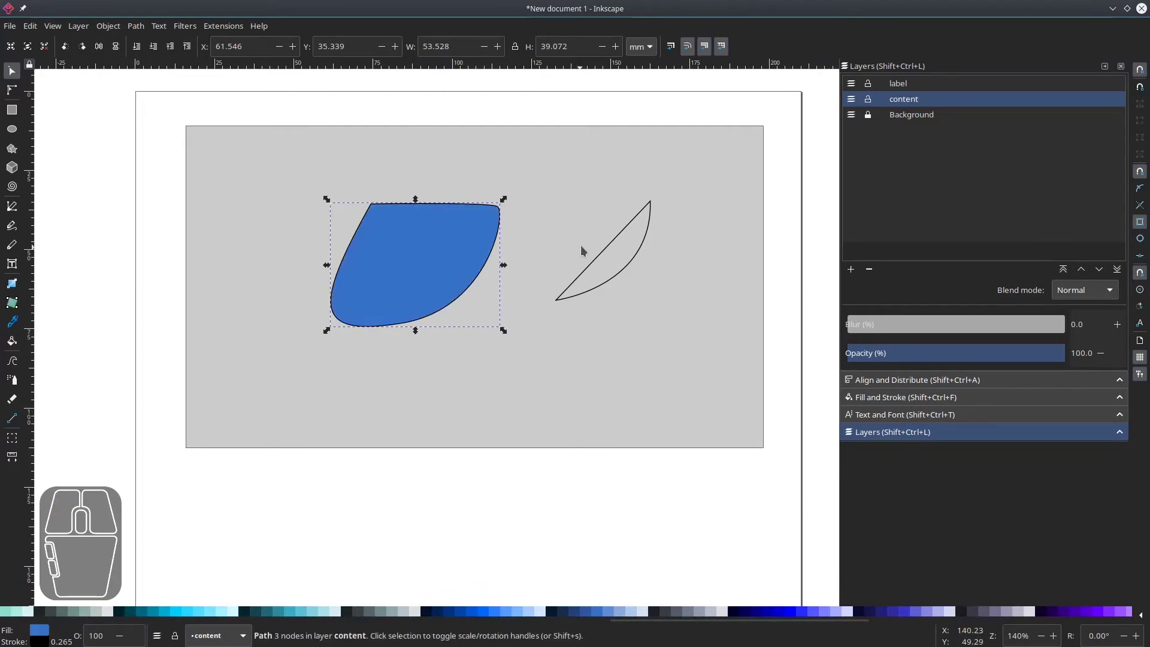
click(594, 261)
scroll(456, 612, right, 5)
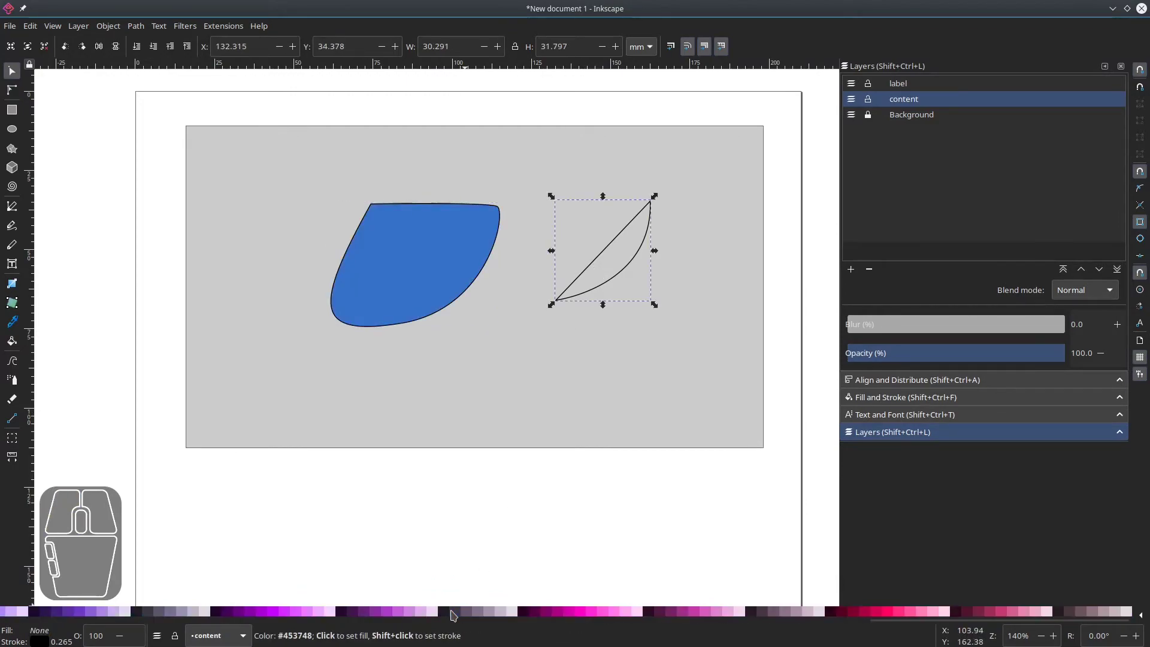
click(886, 612)
click(518, 230)
- Move the pink shape down-left to about X 120, Y 55 mm and the blue shape slightly left and down
scroll(544, 219, up, 2)
drag(549, 217, 532, 249)
scroll(519, 242, down, 1)
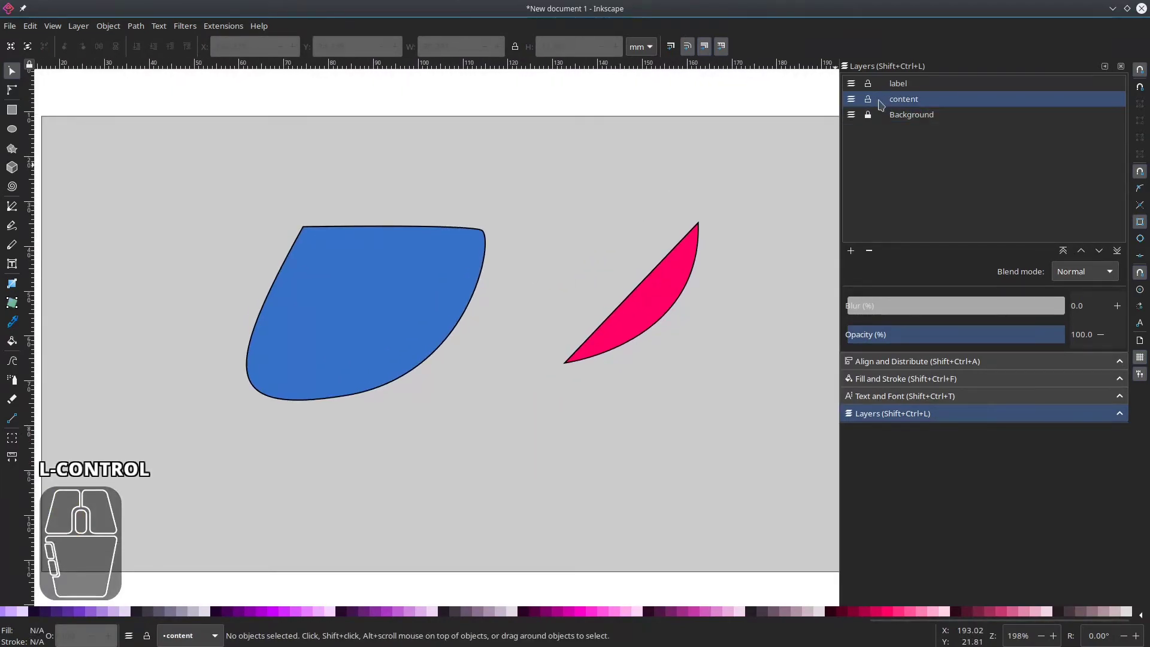
drag(622, 319, 568, 409)
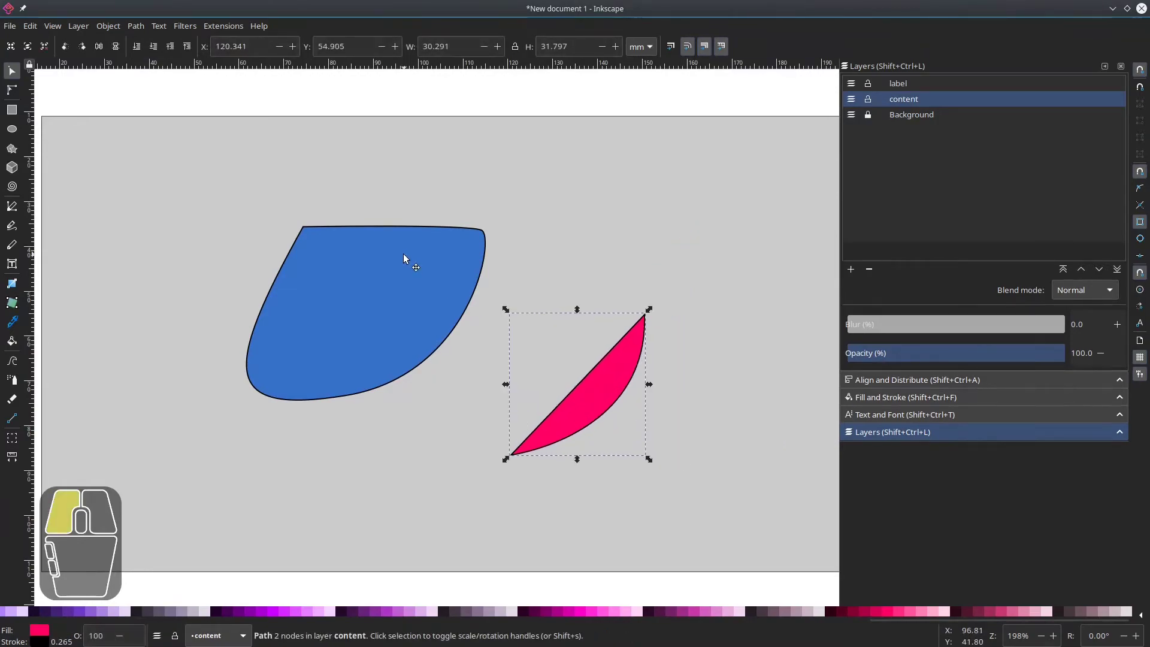
drag(406, 257, 341, 282)
click(567, 311)
drag(562, 241, 609, 221)
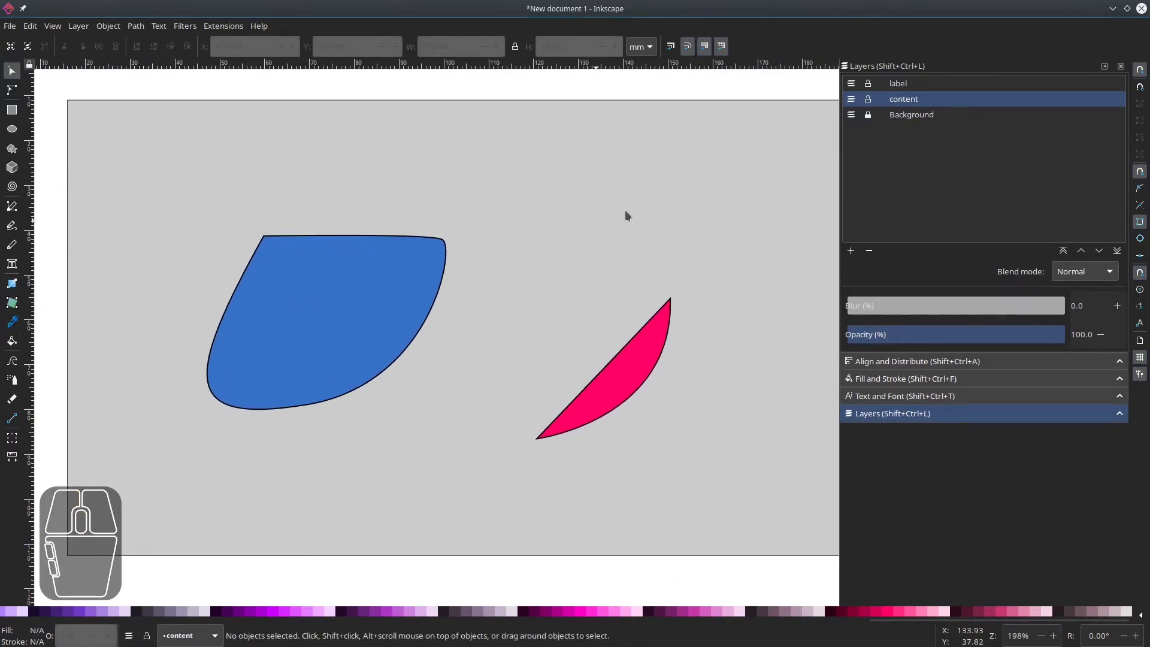
- Lock the content layer and make the label layer the current one
click(869, 99)
click(927, 87)
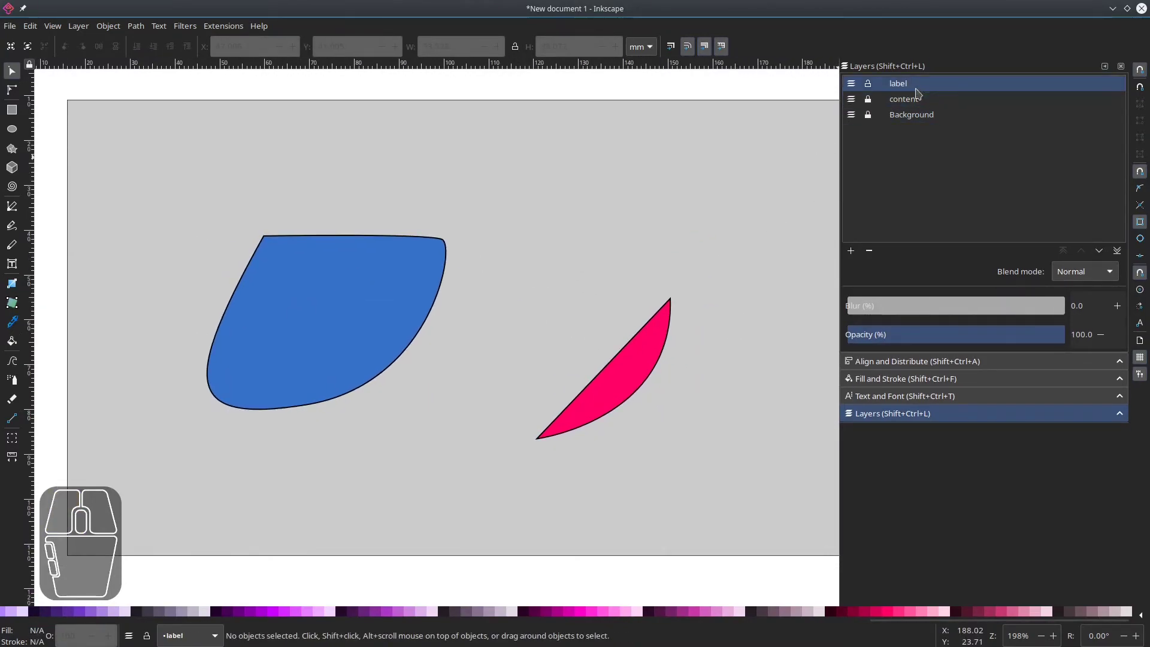
text(t)
click(934, 87)
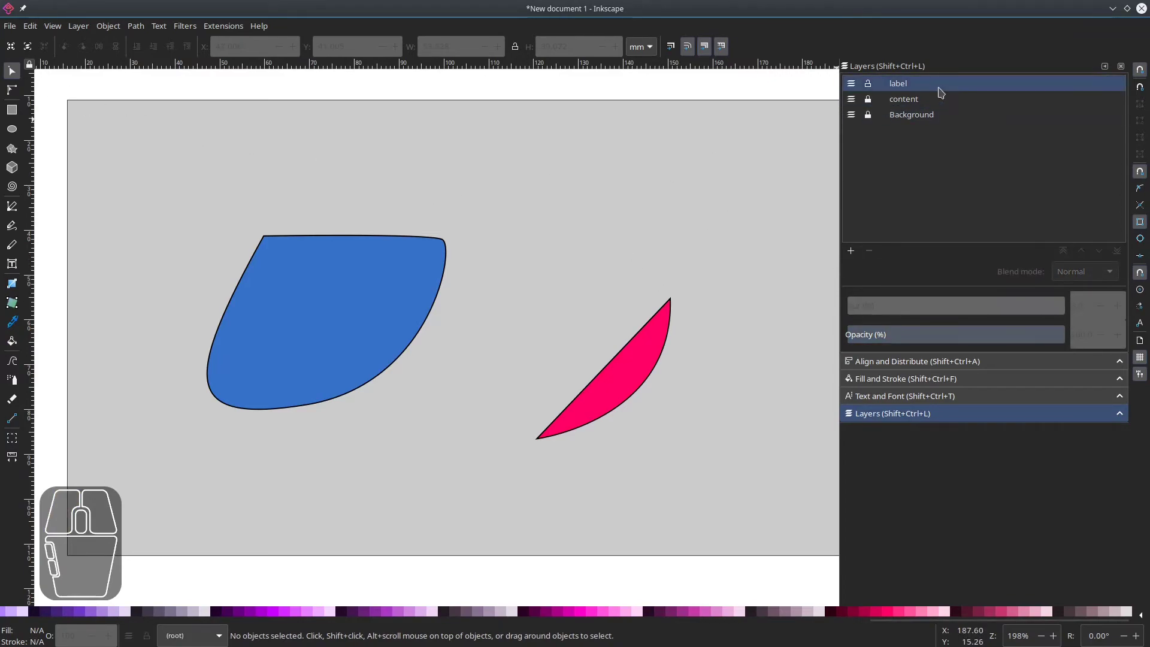
- Add the text "Obj 2" above the pink shape and "Obj 1" above the blue shape on the label layer
click(624, 229)
key(t)
click(664, 270)
text(Obj 2)
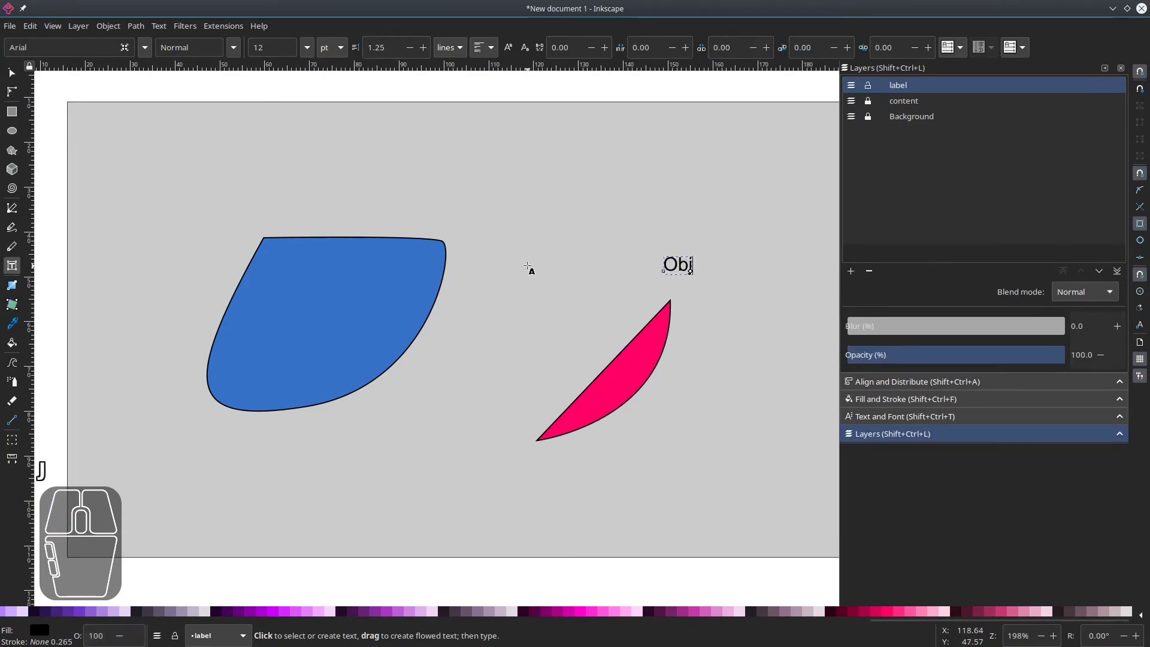
click(384, 205)
text(Obj 1)
- Reposition the labels, moving Obj 1 up and left above the blue shape and Obj 2 up and right of the pink shape
click(11, 74)
drag(408, 199, 369, 176)
drag(685, 264, 719, 240)
- Color the Obj 2 label with the pink shape's color and the Obj 1 label with the blue shape's color using the Dropper
key(d)
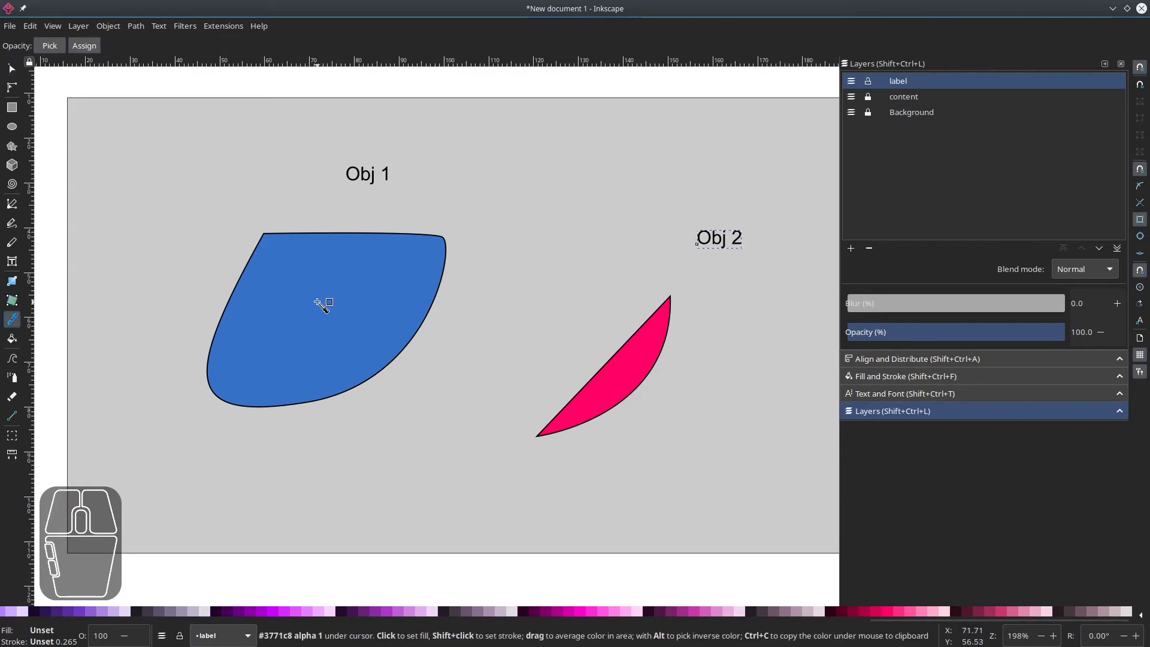
click(323, 302)
shift+click(641, 361)
key(s)
click(367, 174)
key(d)
shift+click(257, 313)
key(s)
click(428, 183)
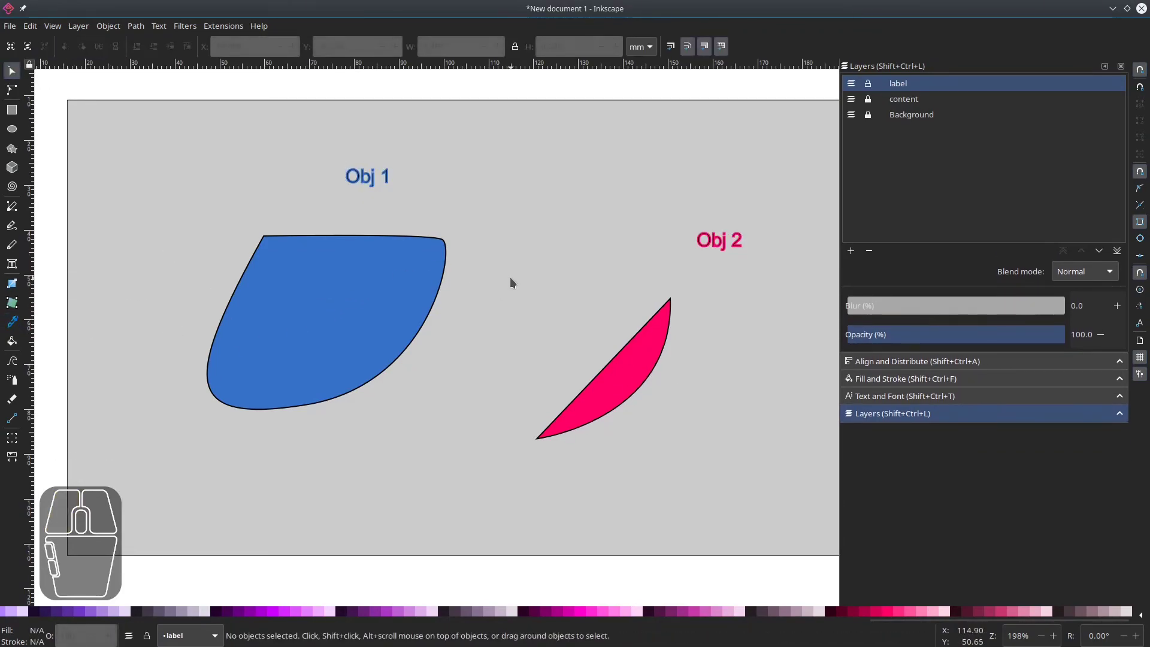
- Draw a straight leader line from each label towards its shape with the Pen tool, and lock the label layer
key(b)
click(367, 200)
double_click(362, 224)
click(706, 256)
double_click(683, 300)
key(s)
click(502, 224)
drag(587, 257, 553, 260)
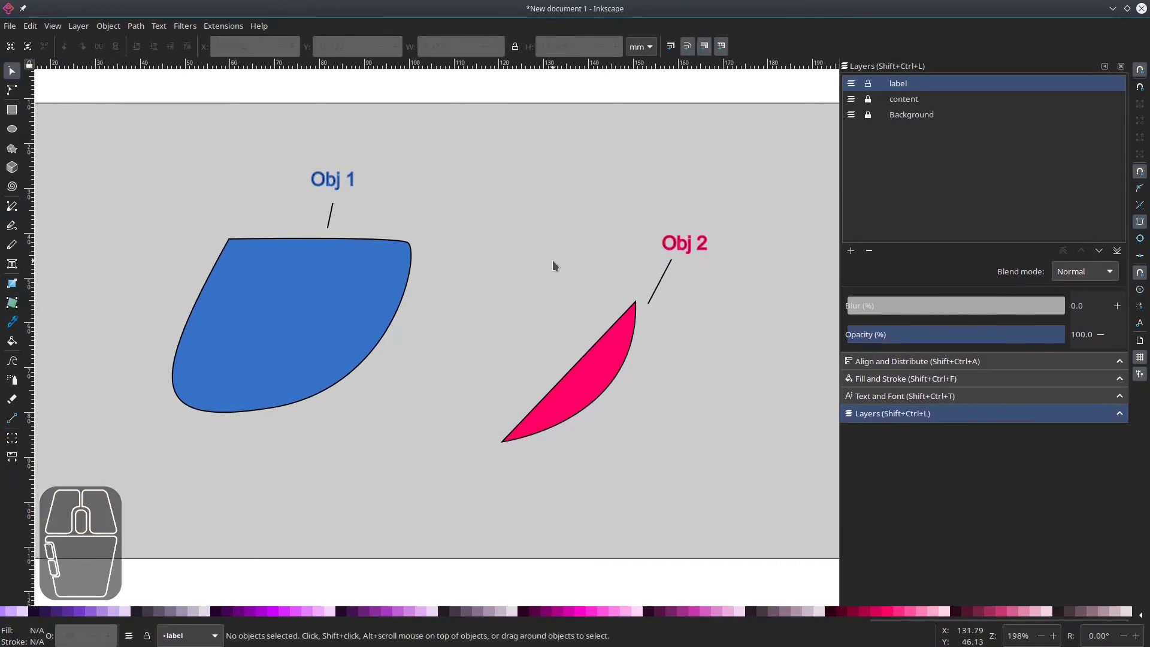
click(868, 84)
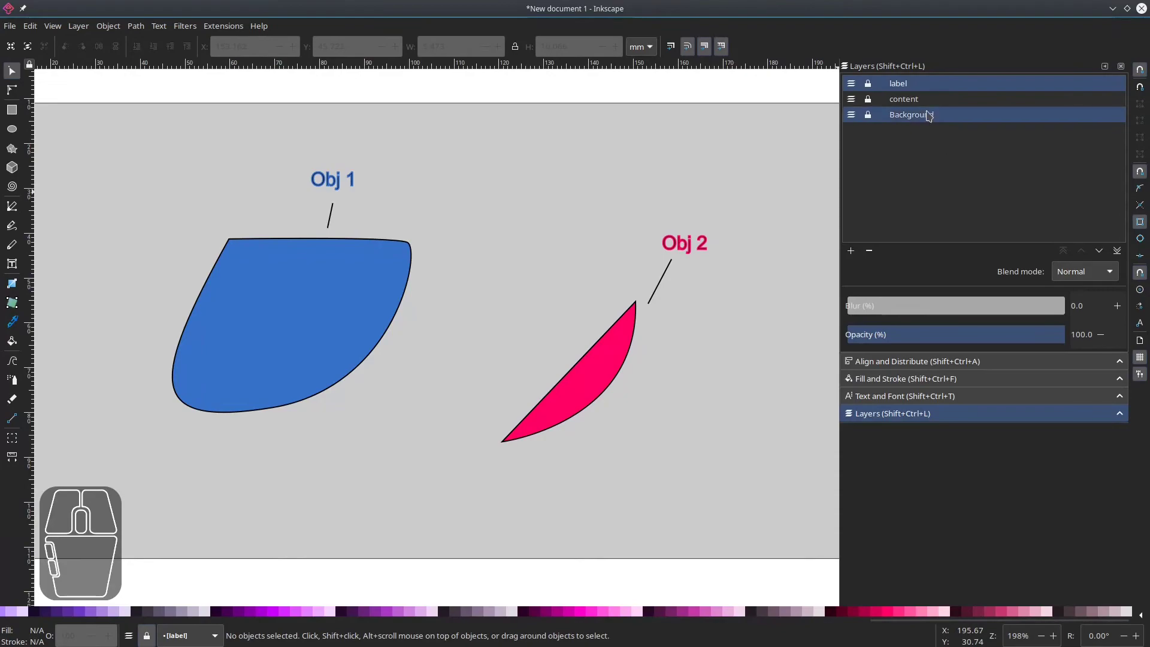
- Switch the visibility of the Background, content and label layers off and back on, one layer at a time
click(851, 115)
click(851, 115)
click(851, 100)
click(852, 99)
click(852, 84)
click(851, 84)
- Try to select the Obj 2 label and the artwork around it while all layers are locked
click(668, 240)
drag(675, 283, 629, 327)
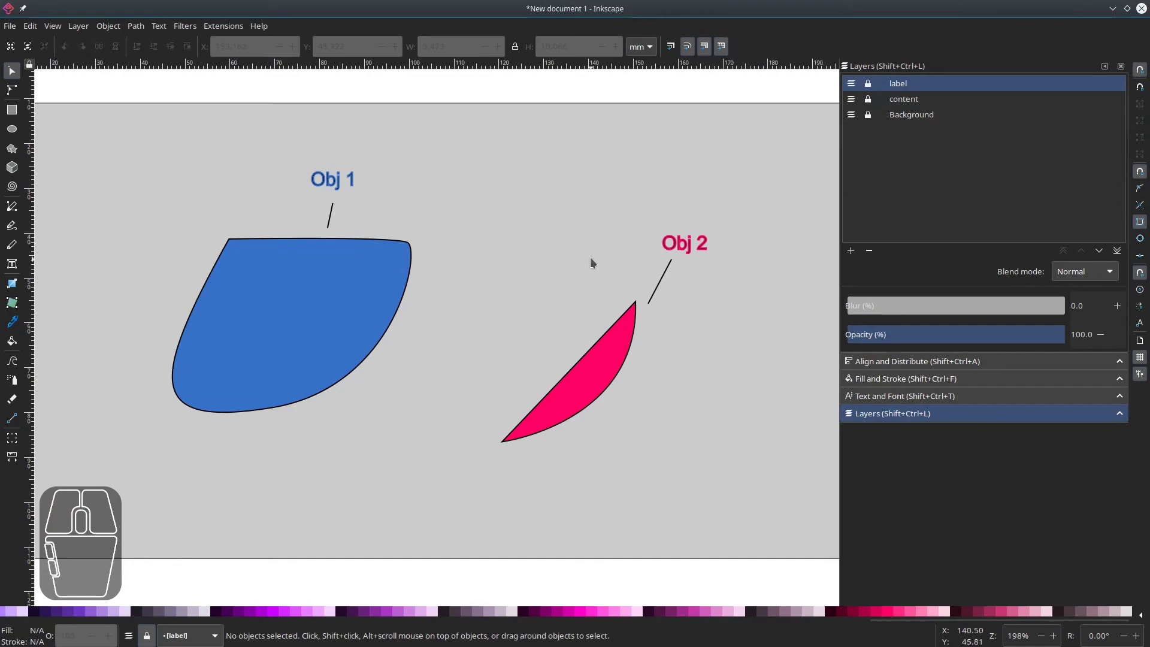
drag(636, 273, 479, 353)
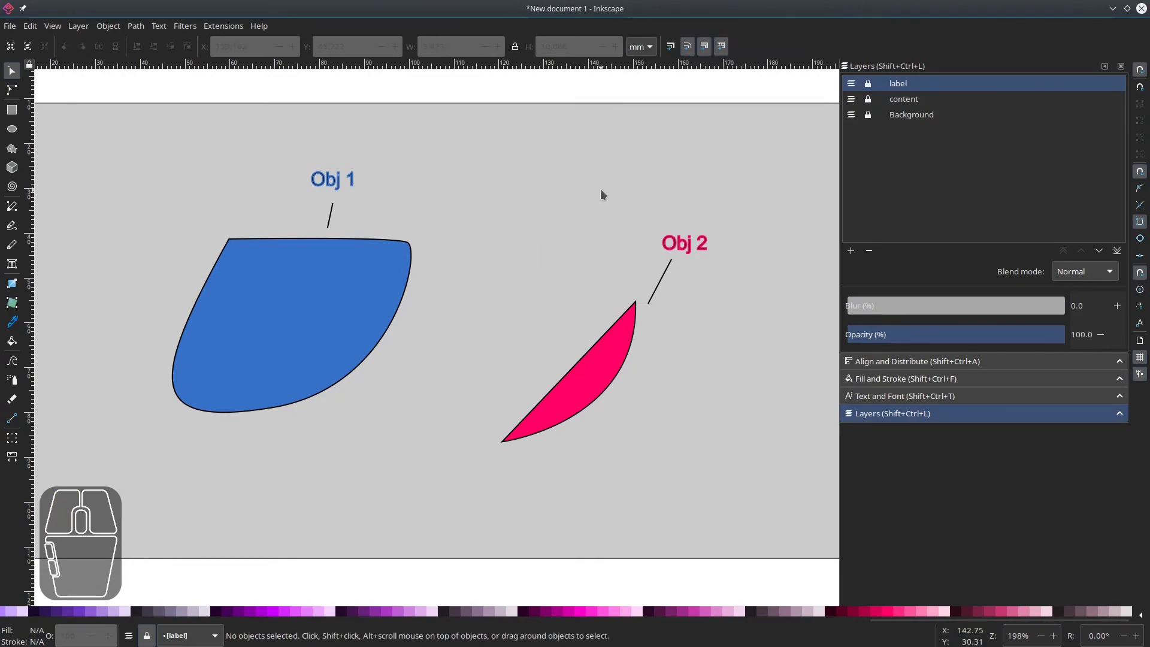